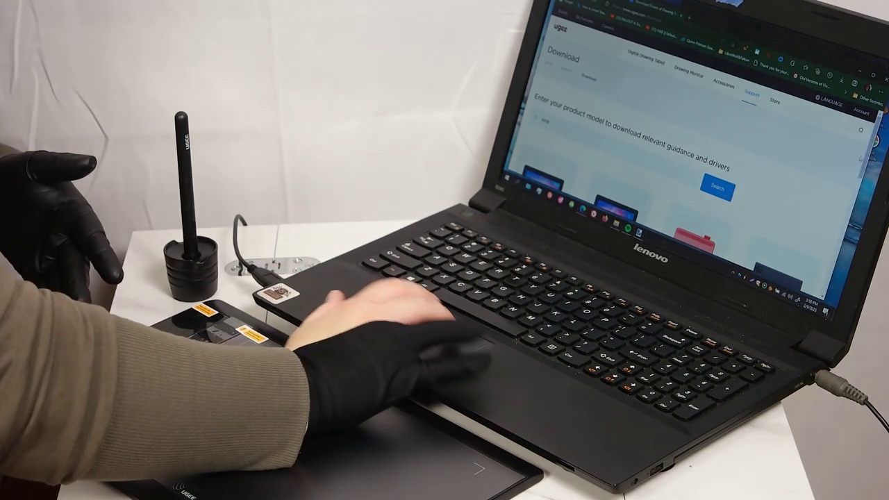
Step: Scroll the UGEE Download page down to the Windows and Mac Software & Drivers list
scroll(688, 139, down, 5)
scroll(688, 139, down, 3)
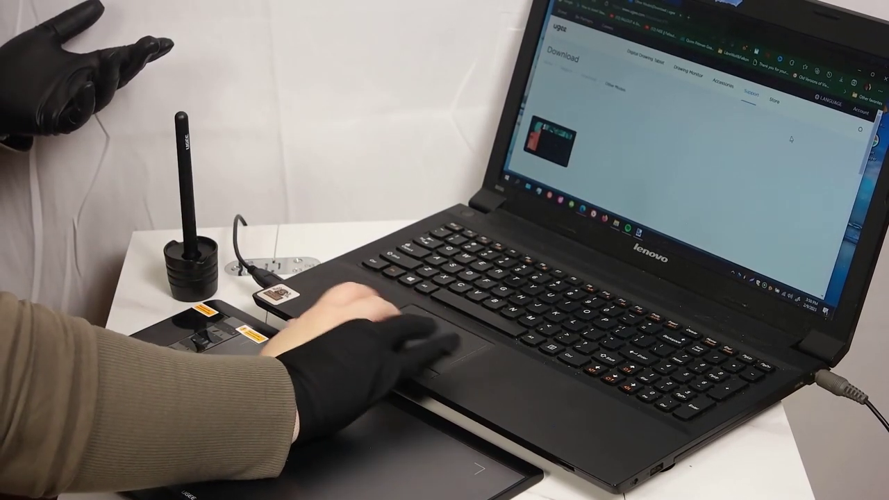
scroll(695, 139, down, 1)
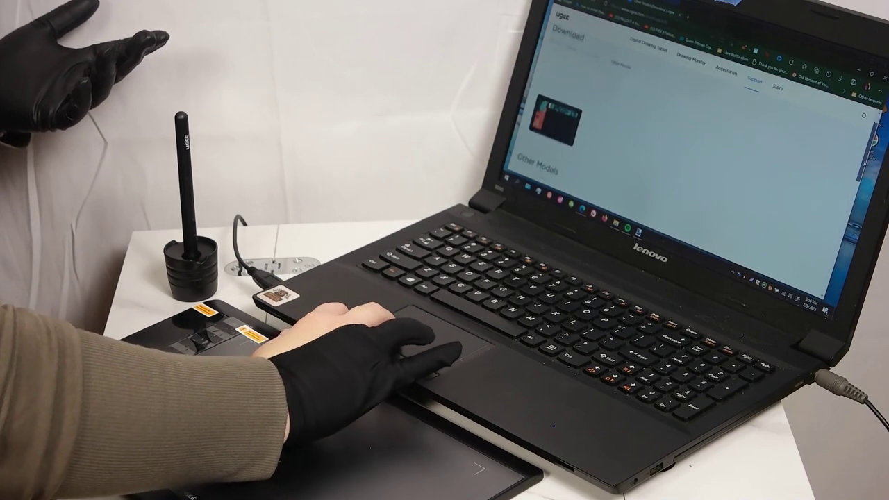
scroll(695, 153, down, 10)
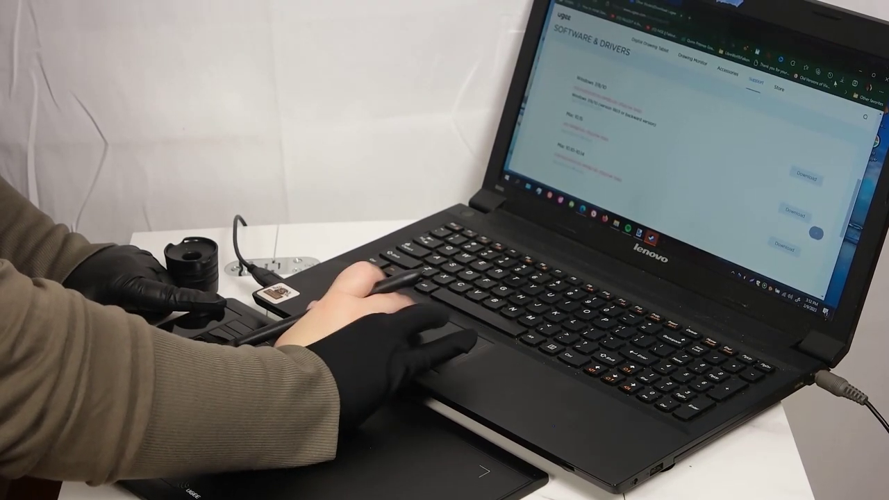
Step: Minimize Chrome so the Paint.NET canvas with the looping line shows again
click(861, 72)
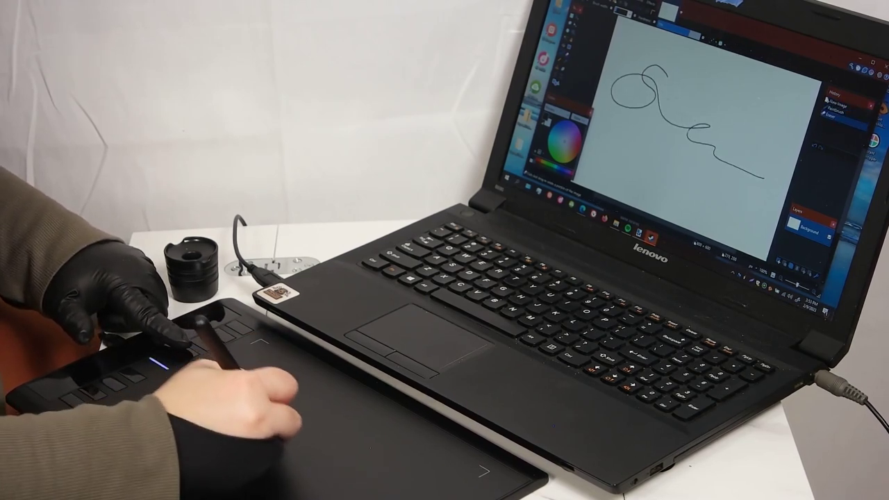
Step: Erase patches of the left loop with two pen strokes, then trigger Ctrl+S to save
drag(684, 101, 677, 104)
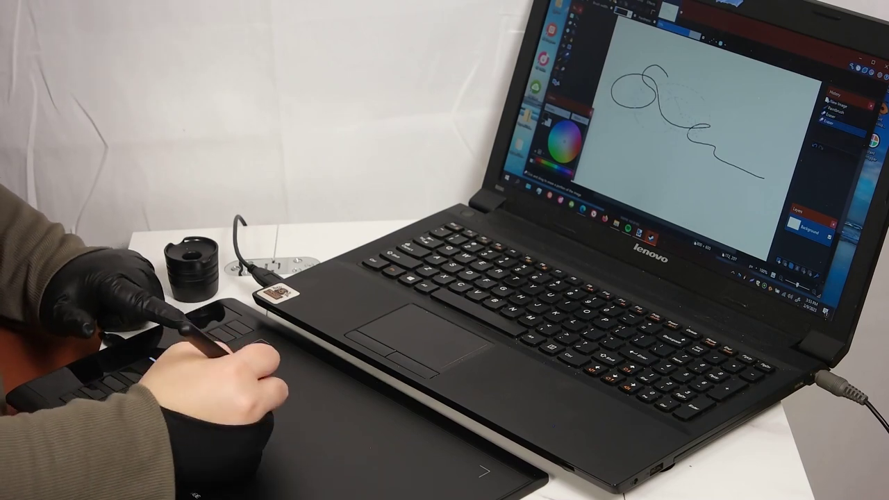
drag(621, 103, 642, 112)
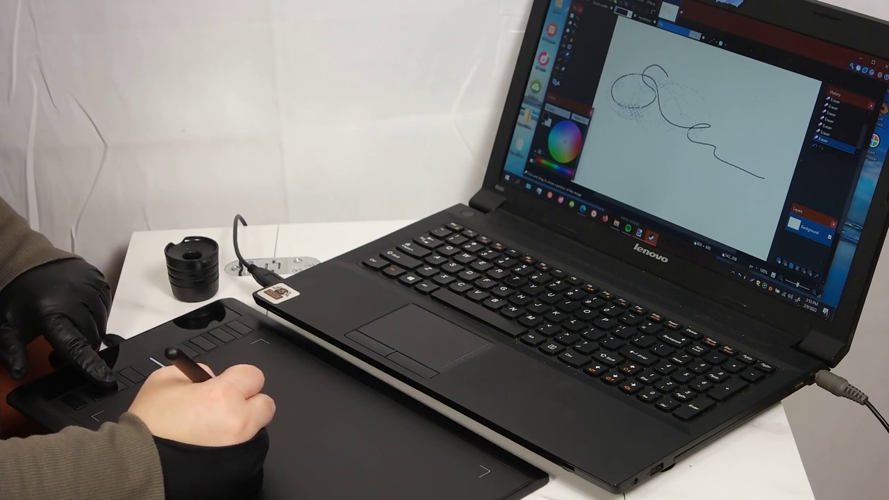
key(ctrl+s)
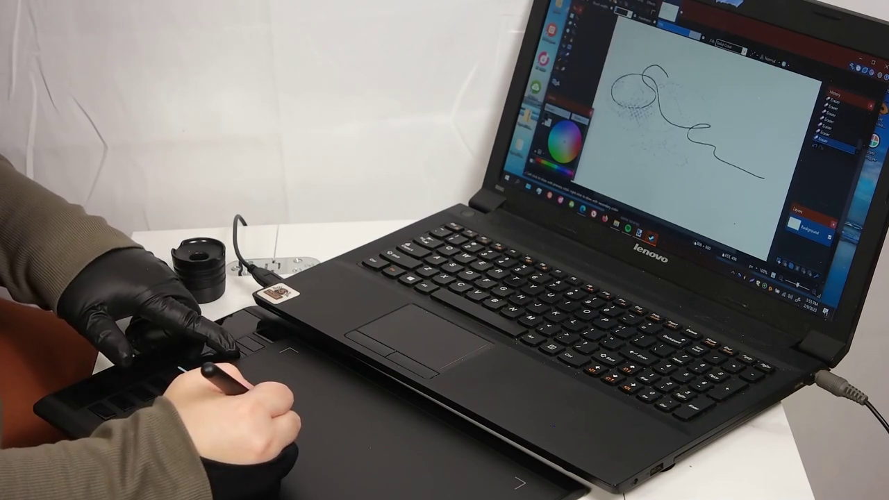
Step: Draw another looping black stroke down across the canvas
mouse_move(677, 97)
mouse_down()
mouse_move(646, 104)
mouse_move(694, 167)
mouse_move(719, 171)
mouse_up()
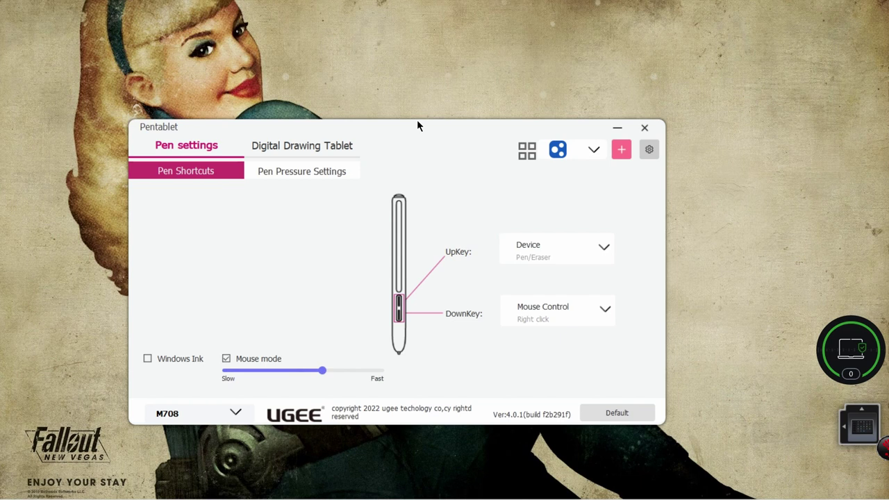
Step: Shift the Pentablet window right and review the upper pen button's choices, leaving it unchanged
drag(417, 126, 473, 123)
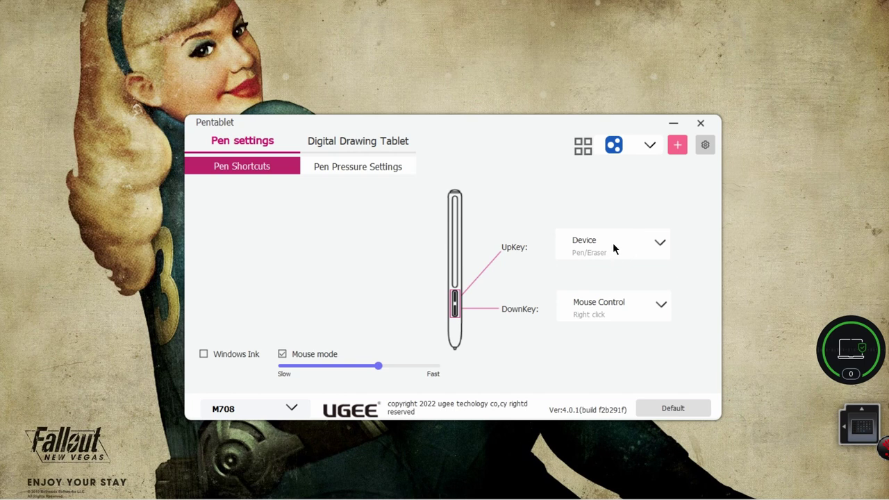
click(634, 252)
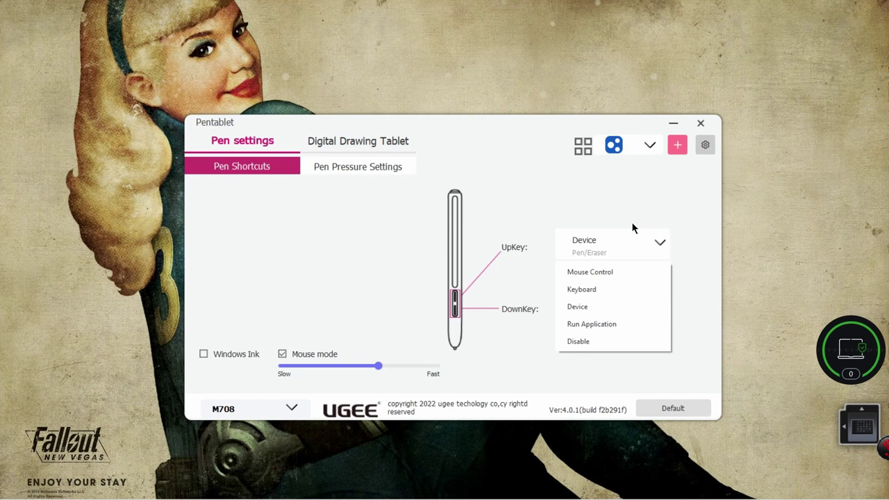
click(639, 226)
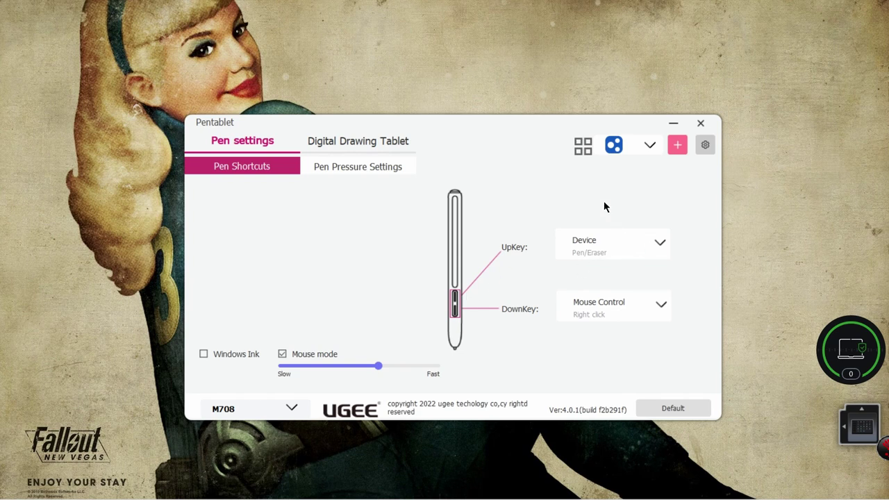
click(657, 243)
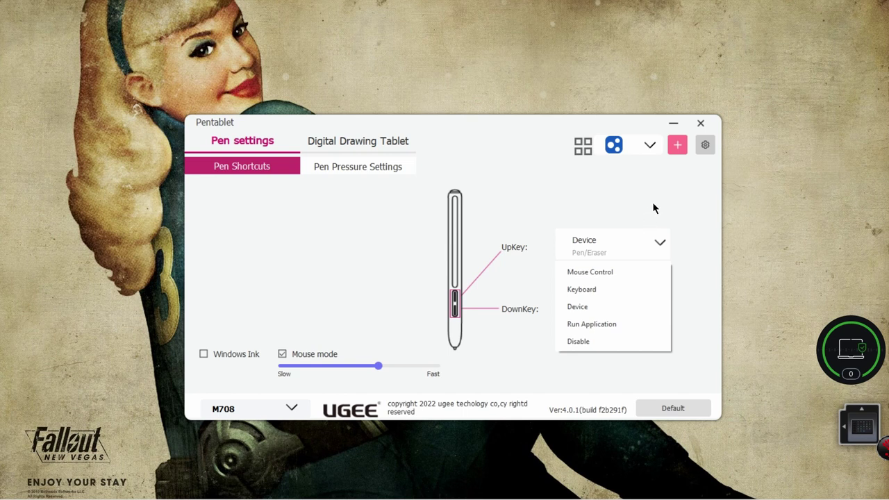
click(653, 218)
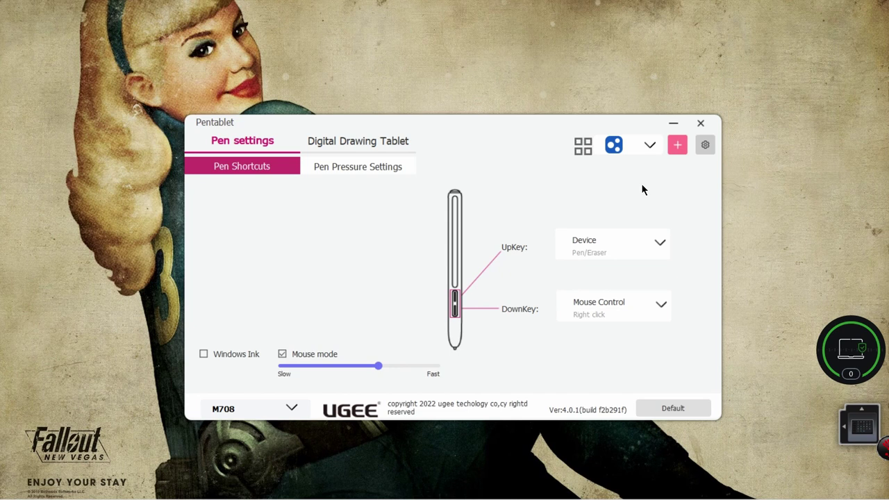
Step: Map the lower pen button to the Space key through the Keyboard option
click(628, 310)
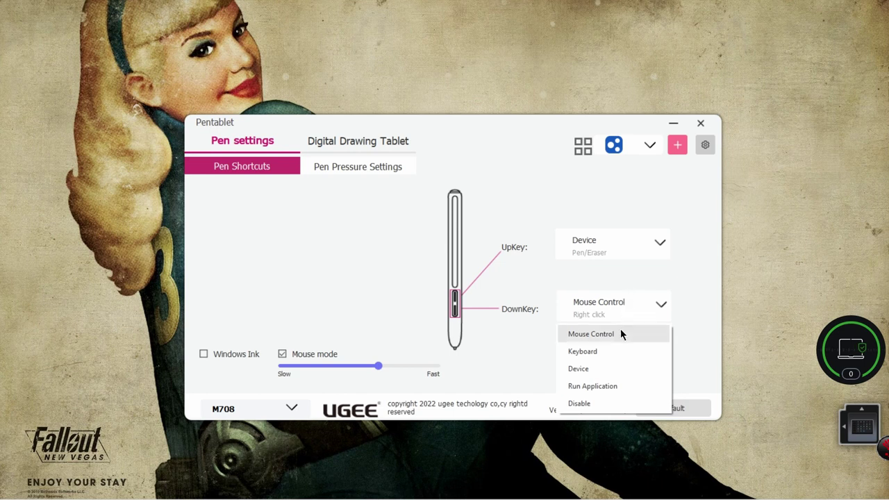
click(620, 333)
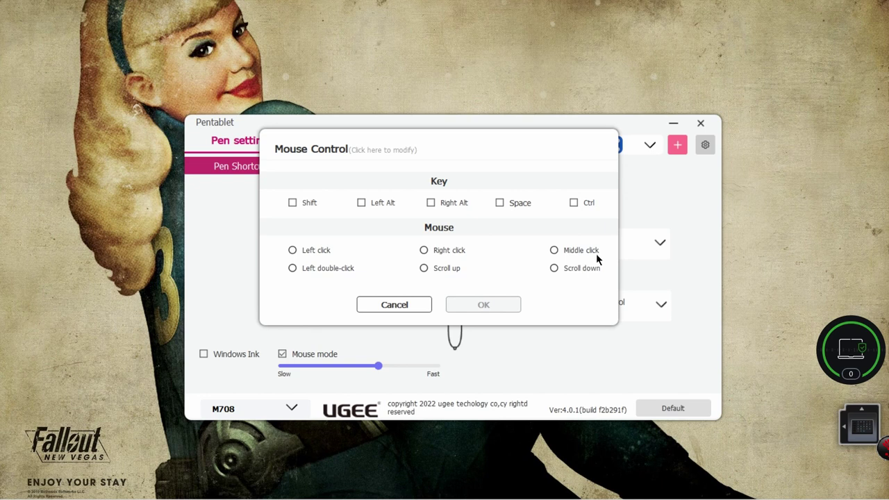
click(402, 303)
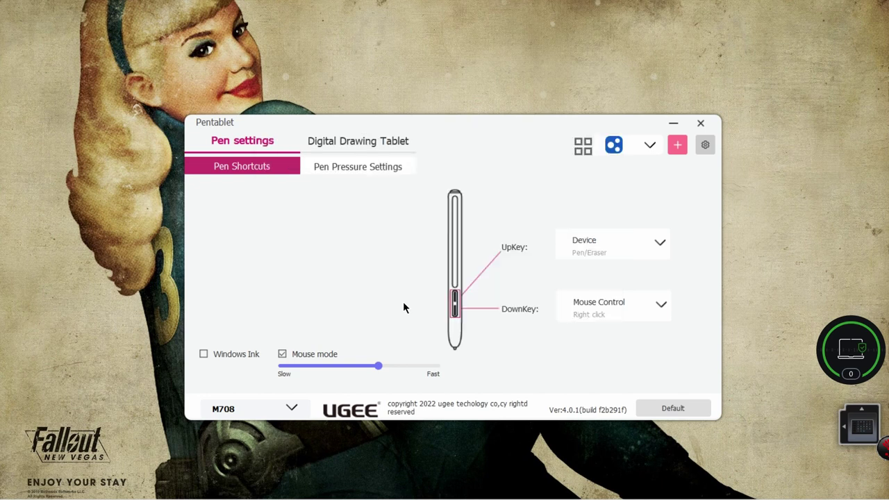
click(603, 313)
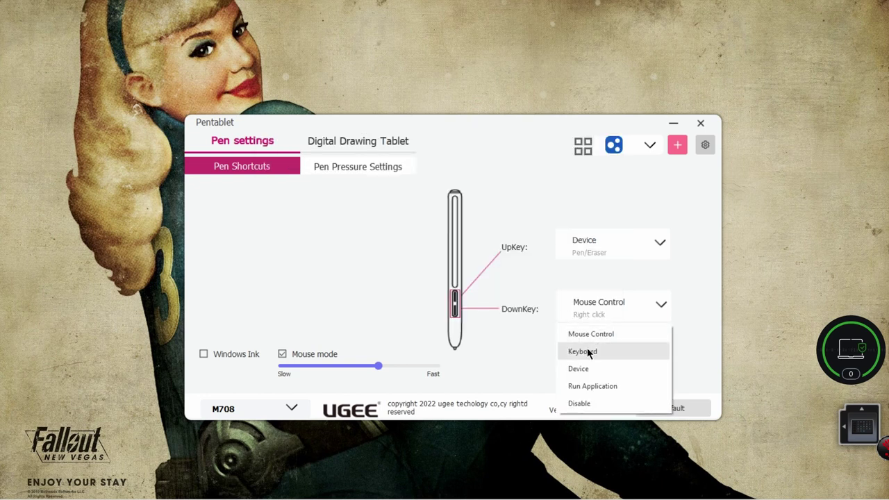
click(589, 353)
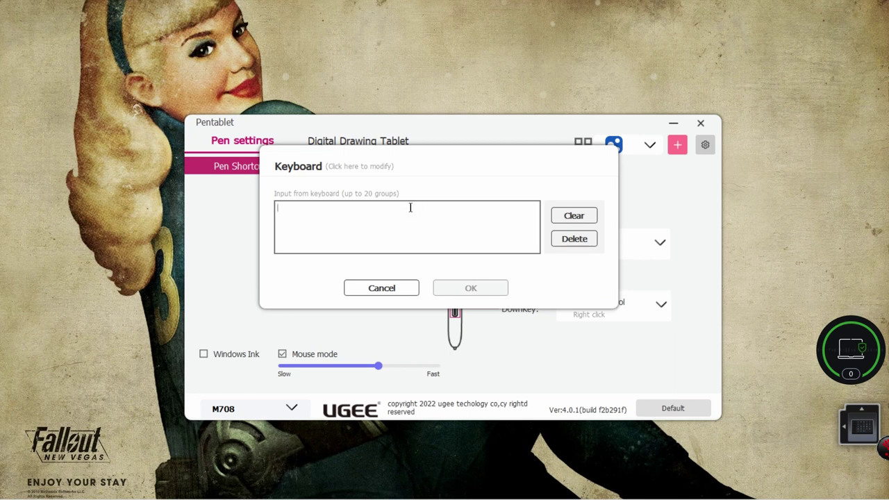
key(space)
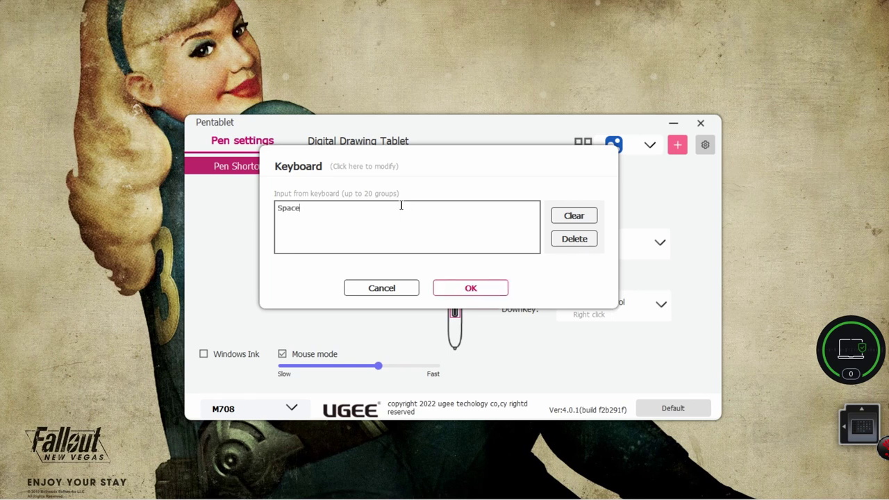
click(482, 292)
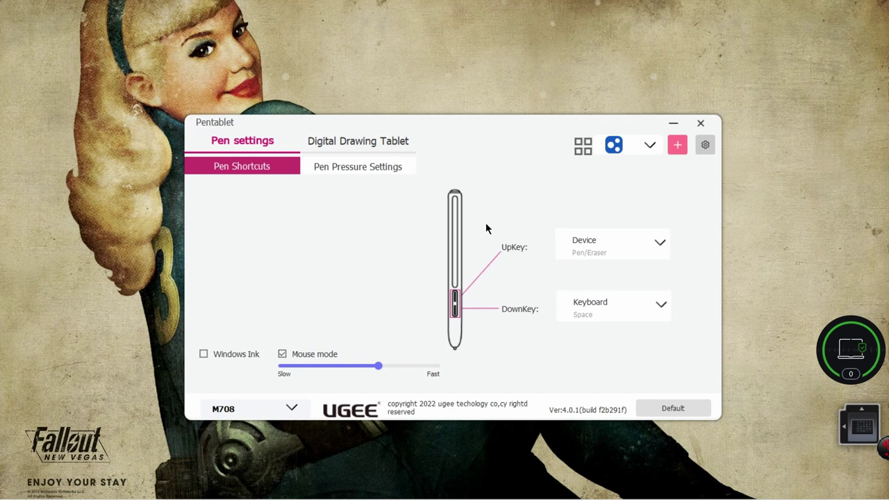
Step: Switch the lower pen button to the Device function Show control panel, then reposition the window
click(605, 304)
click(580, 369)
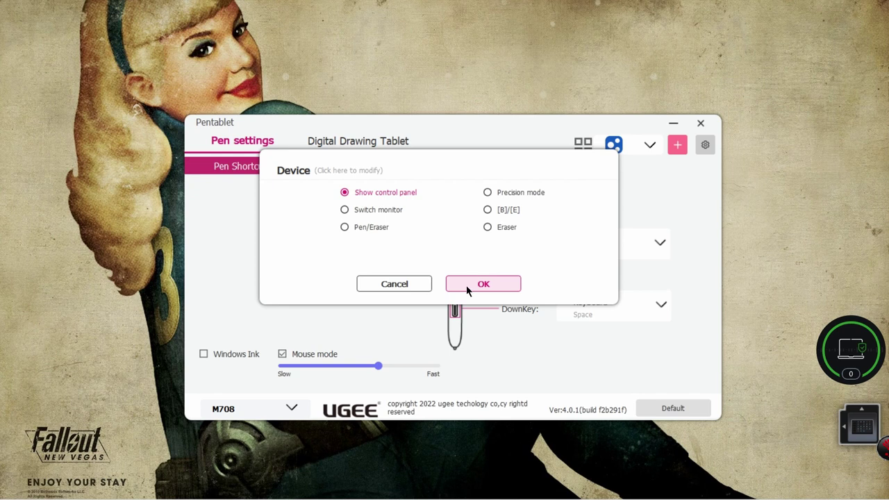
click(501, 284)
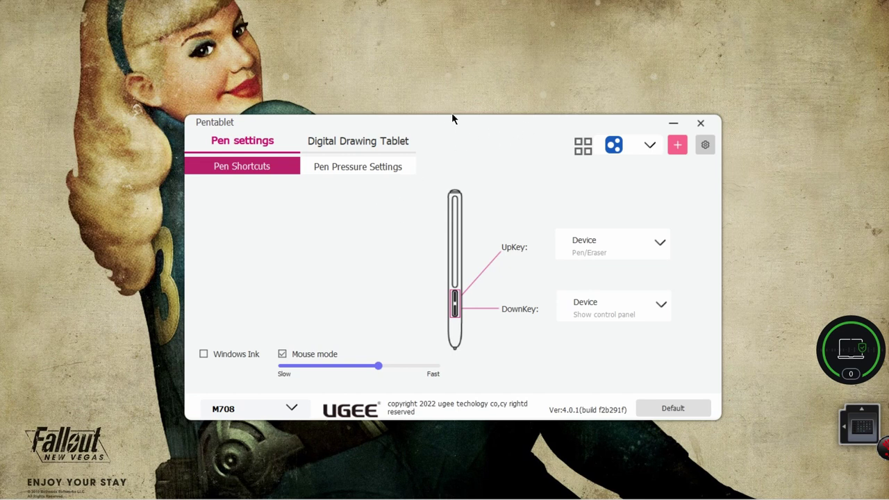
mouse_move(453, 118)
mouse_down()
mouse_move(598, 97)
mouse_move(520, 54)
mouse_move(430, 119)
mouse_move(454, 117)
mouse_up()
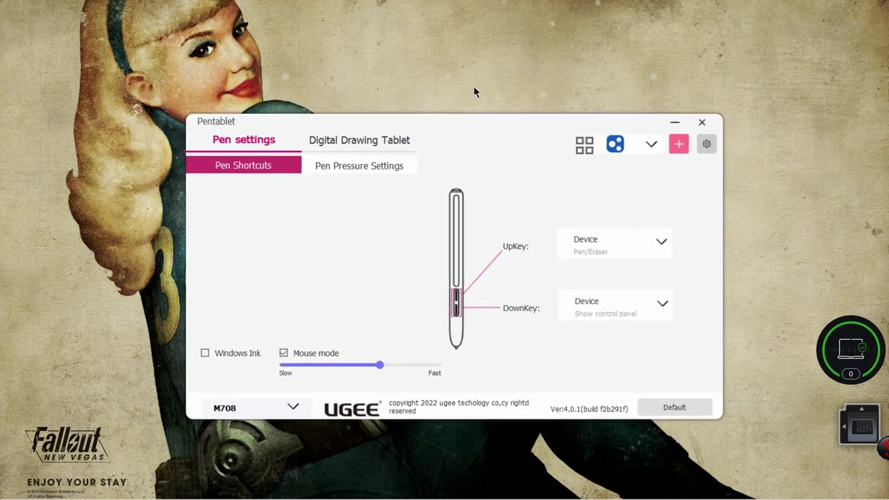
click(374, 170)
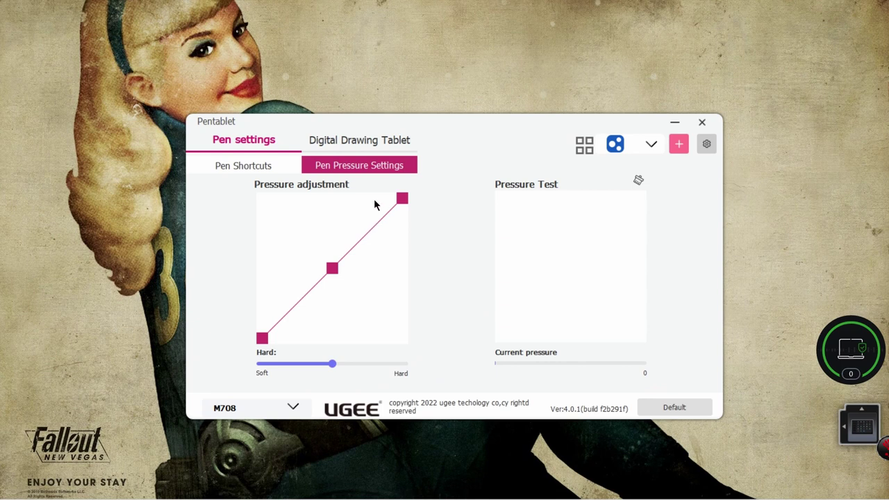
click(445, 218)
mouse_move(446, 222)
mouse_down()
mouse_move(461, 220)
mouse_move(450, 216)
mouse_up()
drag(332, 363, 255, 362)
drag(454, 223, 451, 230)
drag(450, 231, 449, 233)
drag(274, 221, 416, 351)
drag(442, 249, 438, 265)
drag(397, 338, 400, 337)
drag(459, 256, 452, 271)
drag(400, 336, 332, 270)
Step: Set the Digital Drawing Tablet work area to Tablet proportion, giving Y offset 19 and height 561
click(387, 144)
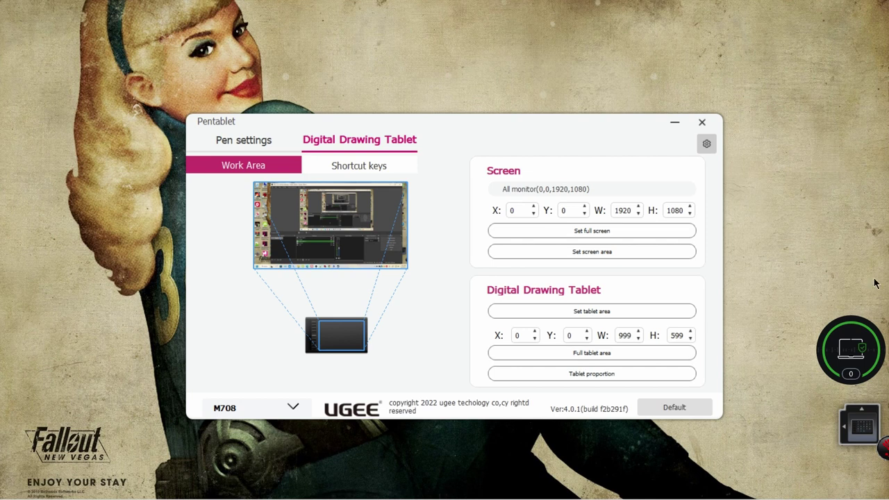
click(586, 376)
Step: Open the tablet's shortcut keys and look over K1's Mouse Control options and the pen settings without changes
click(375, 168)
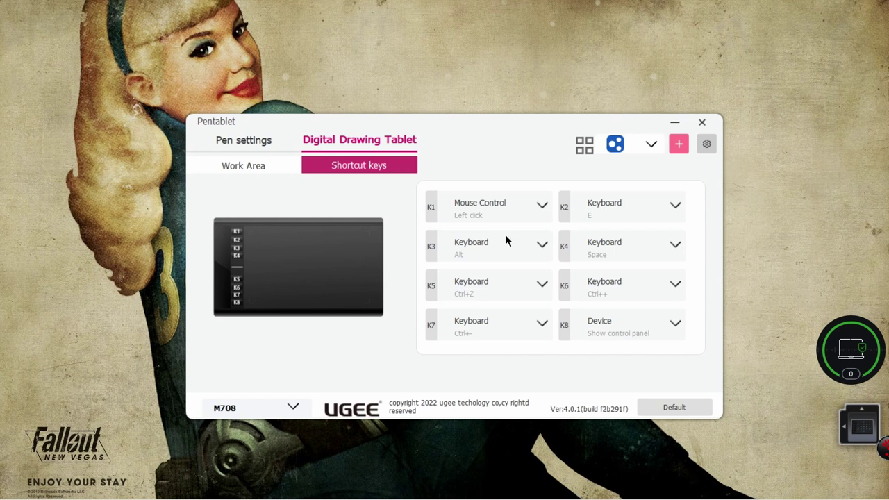
click(542, 207)
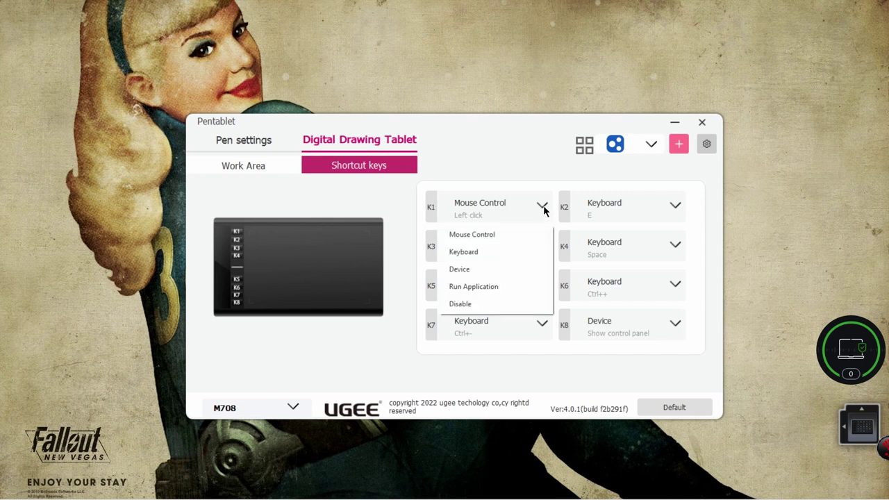
click(498, 234)
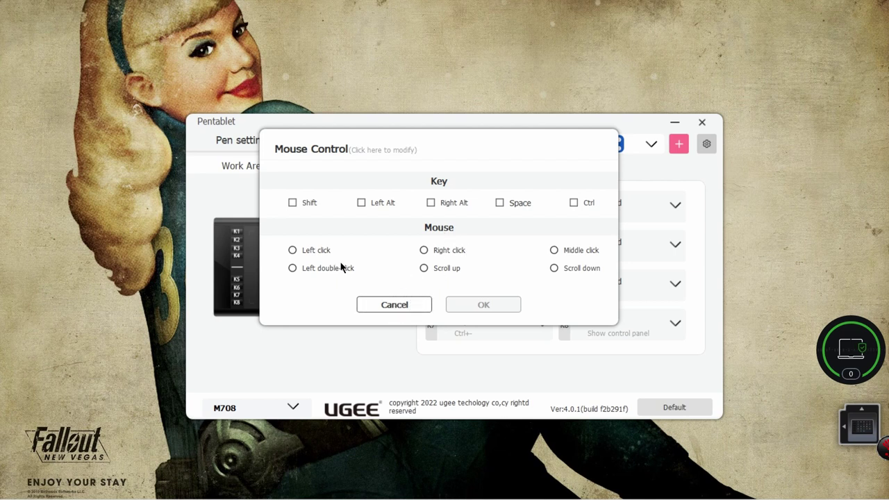
click(401, 307)
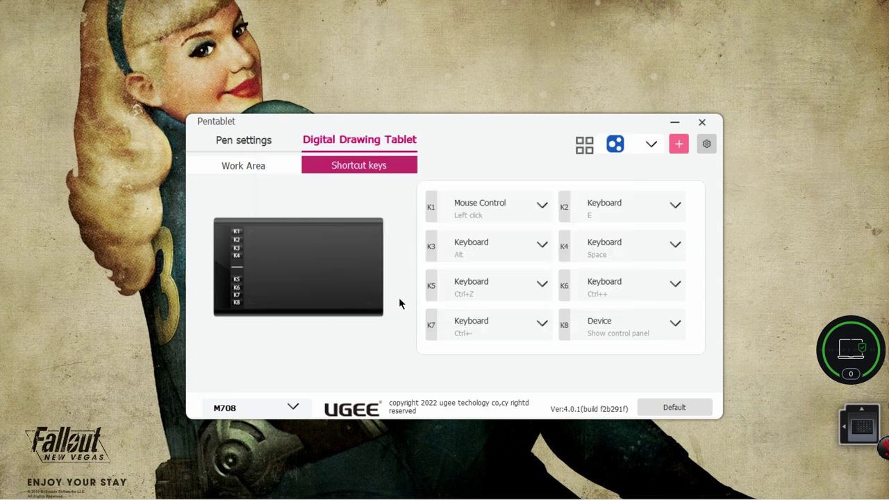
click(260, 140)
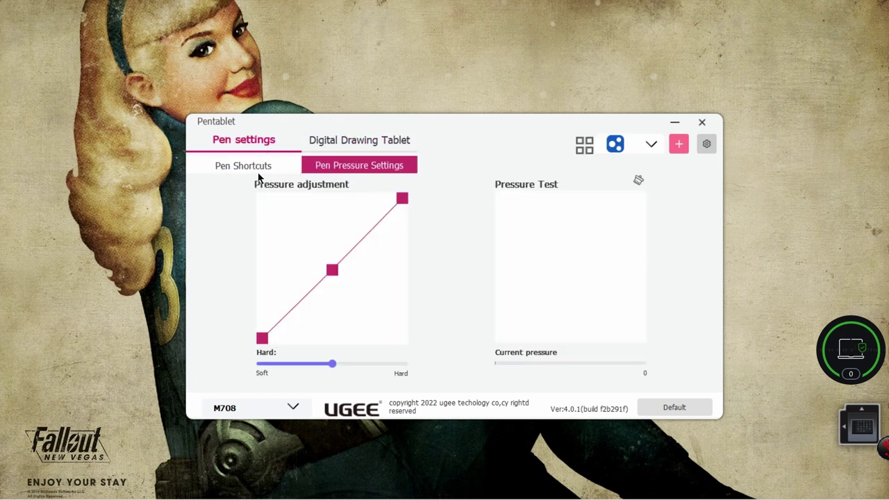
click(259, 168)
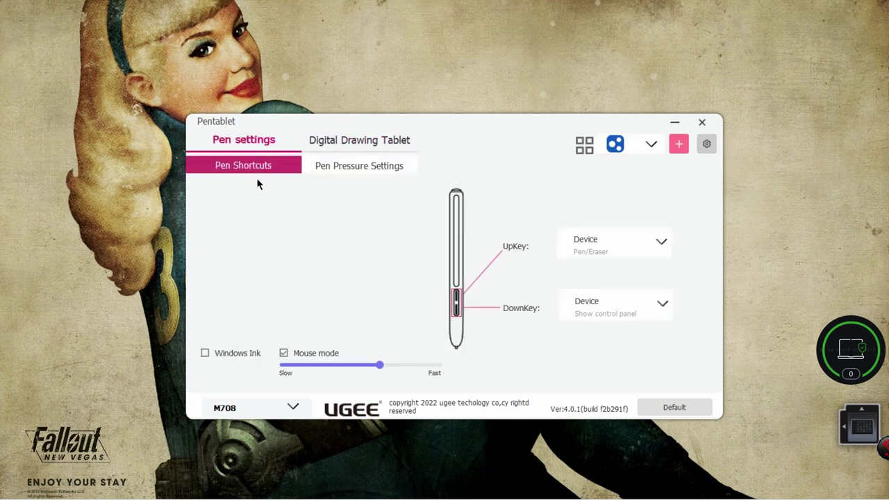
click(364, 142)
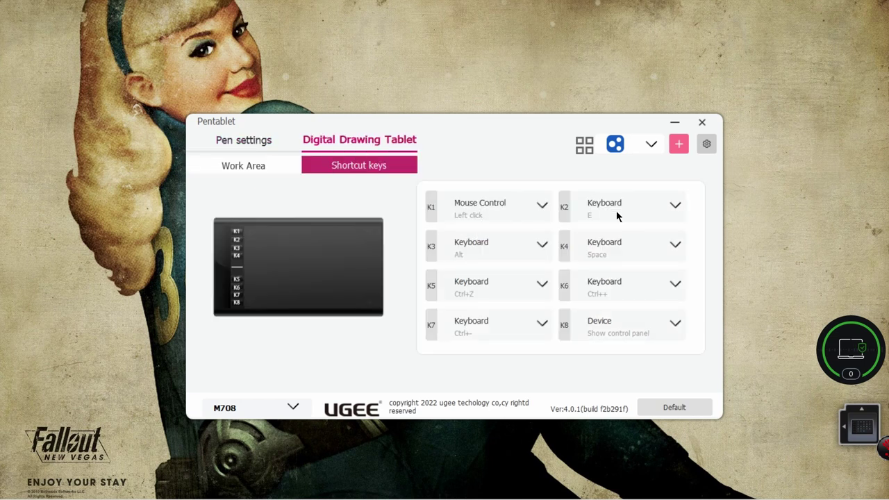
Step: Reassign K2 from E to Mouse Control holding Shift
click(663, 214)
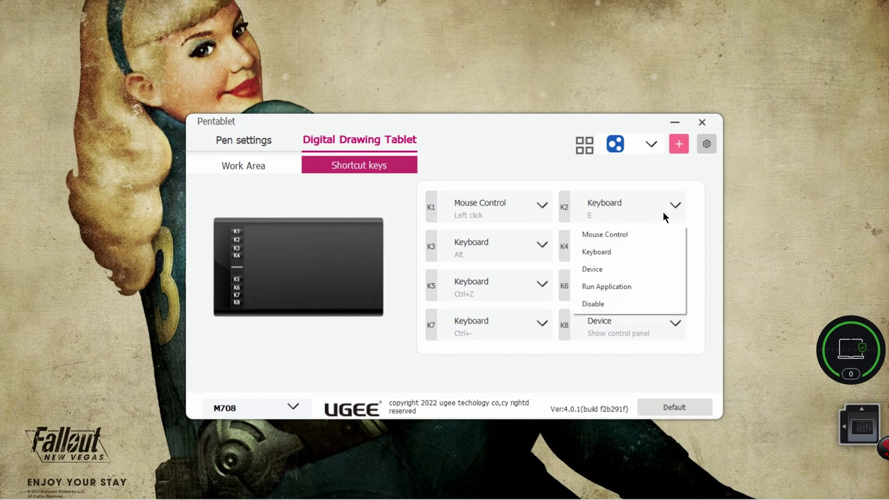
click(617, 236)
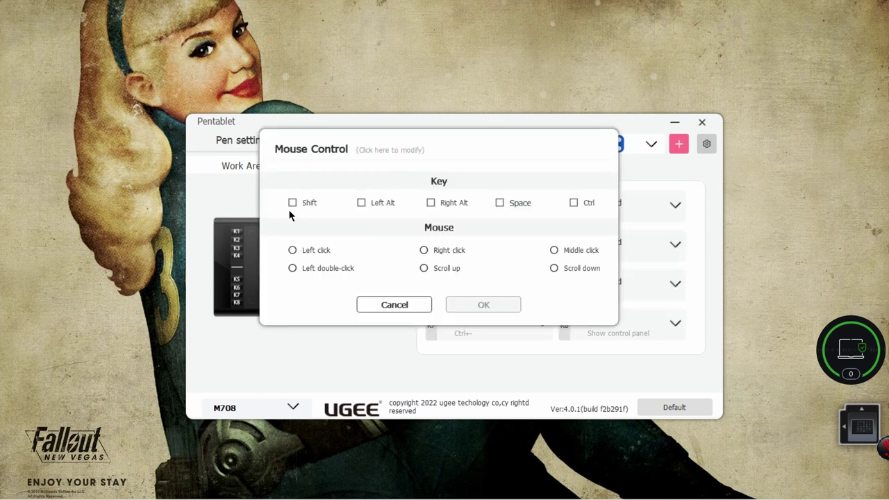
click(292, 202)
click(483, 304)
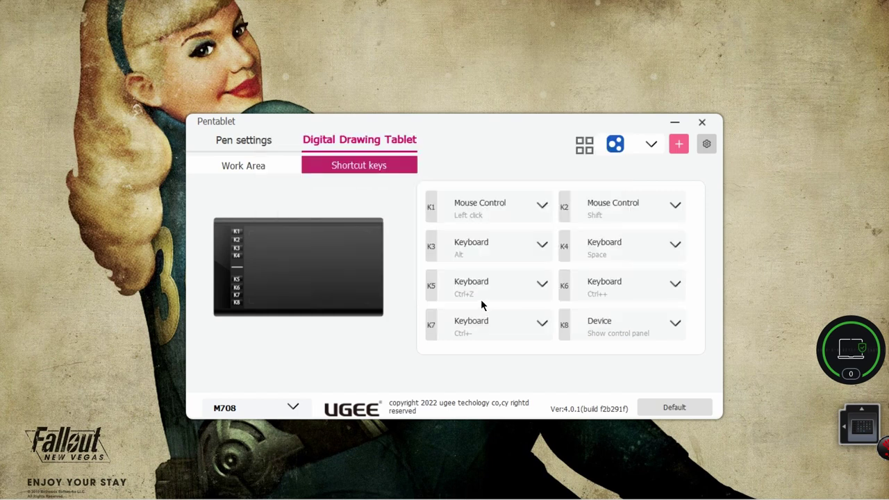
Step: Check the function choices for K4, K5 and K6, leaving them unchanged
click(476, 299)
click(395, 305)
click(675, 245)
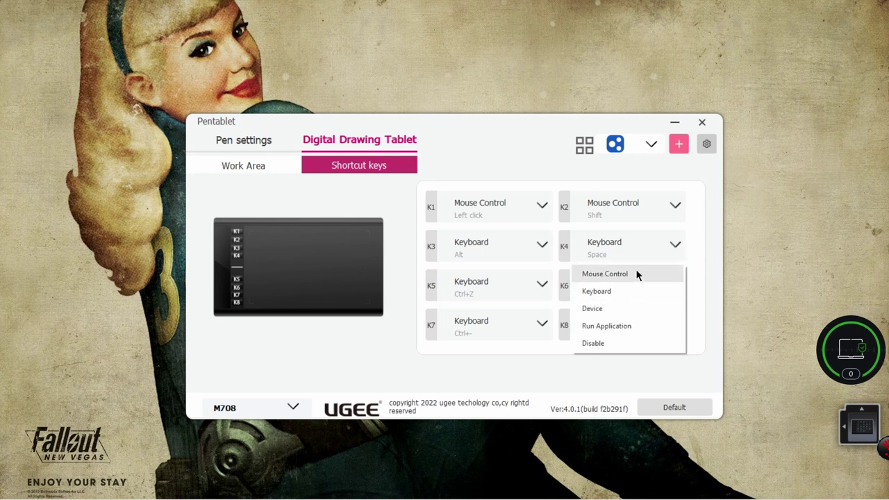
click(669, 245)
click(669, 246)
click(436, 401)
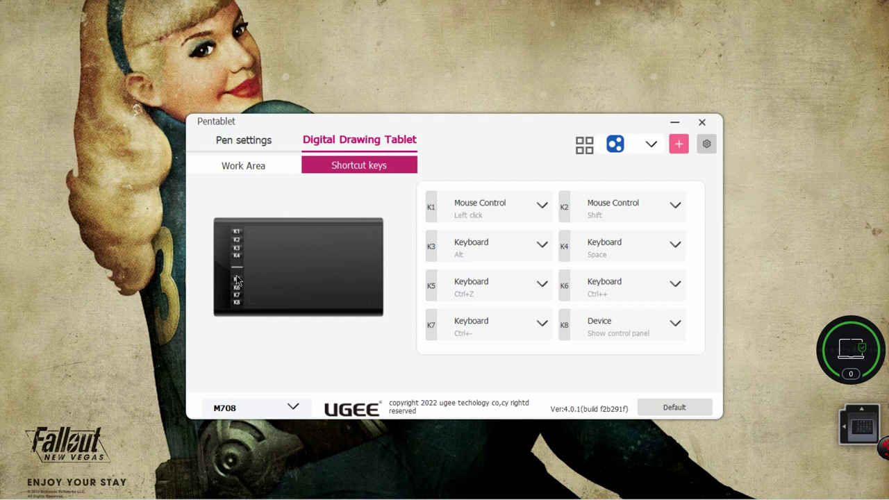
click(537, 289)
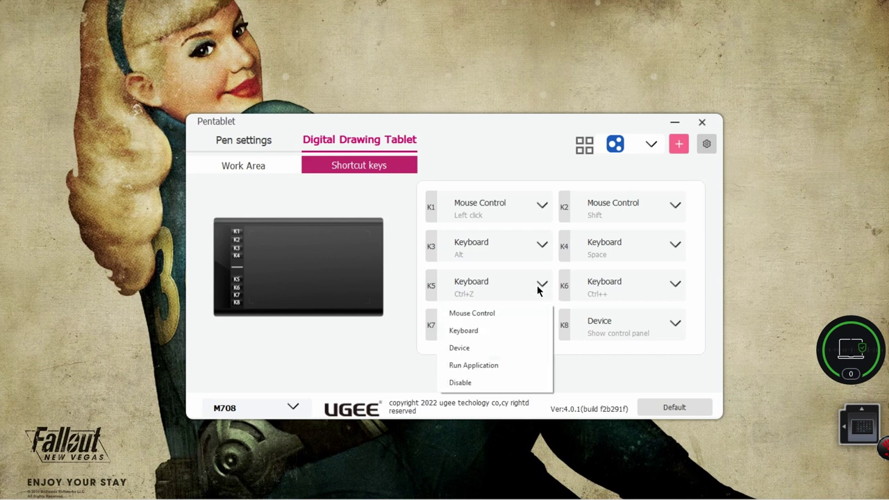
click(672, 287)
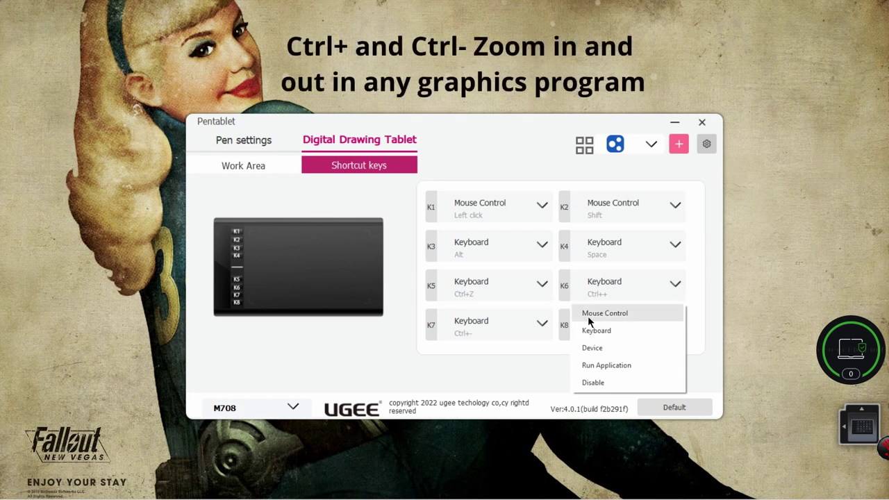
click(592, 347)
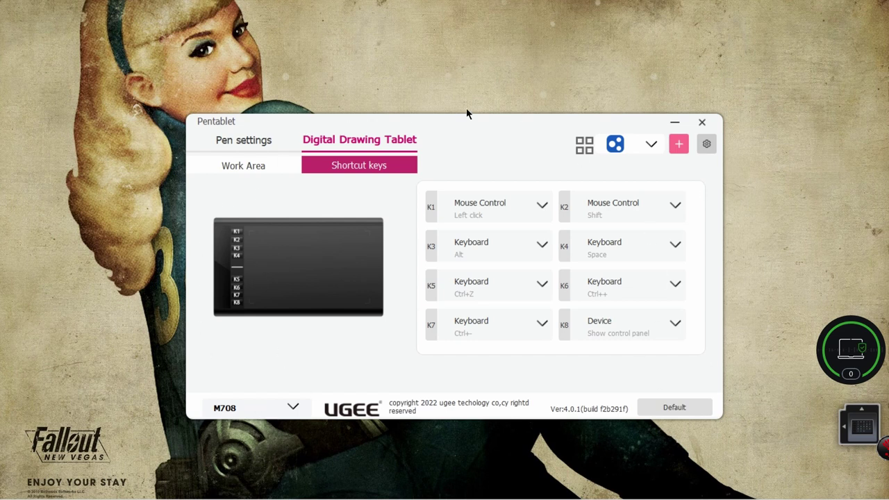
click(651, 145)
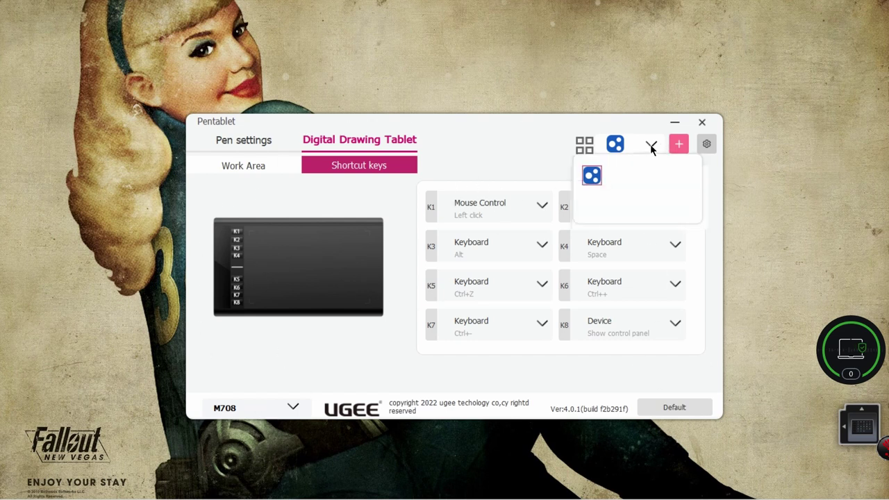
click(592, 154)
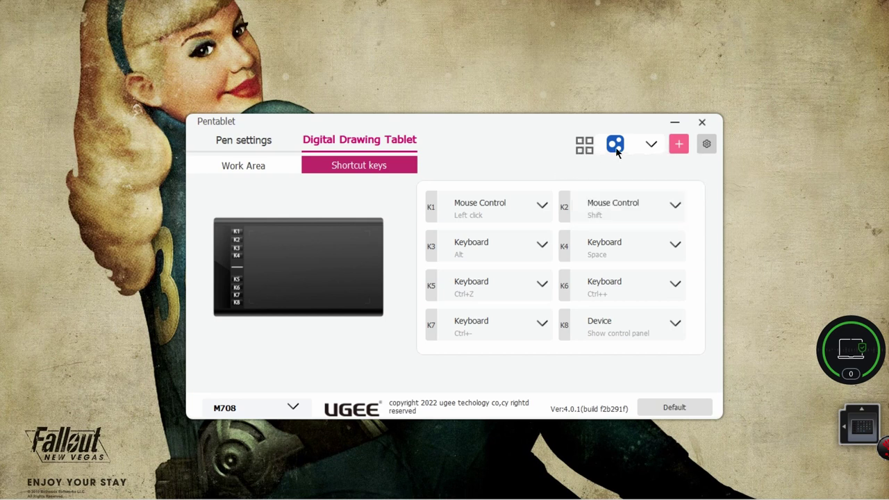
click(678, 144)
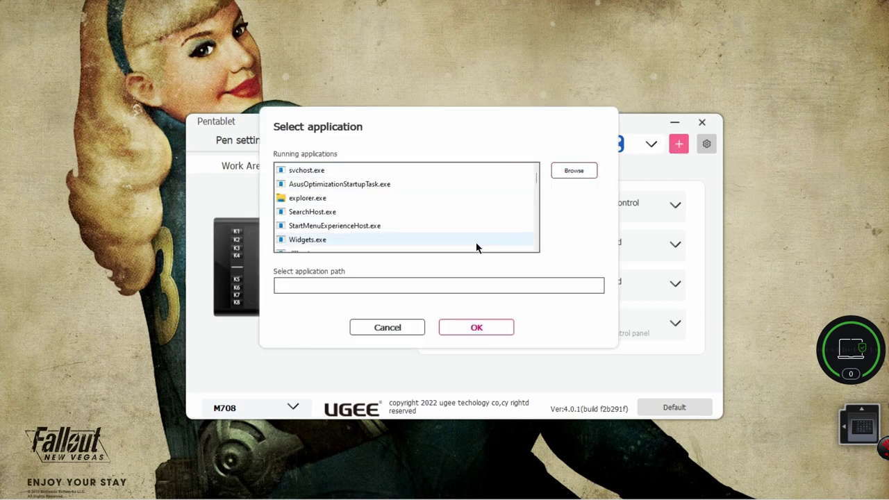
key(Escape)
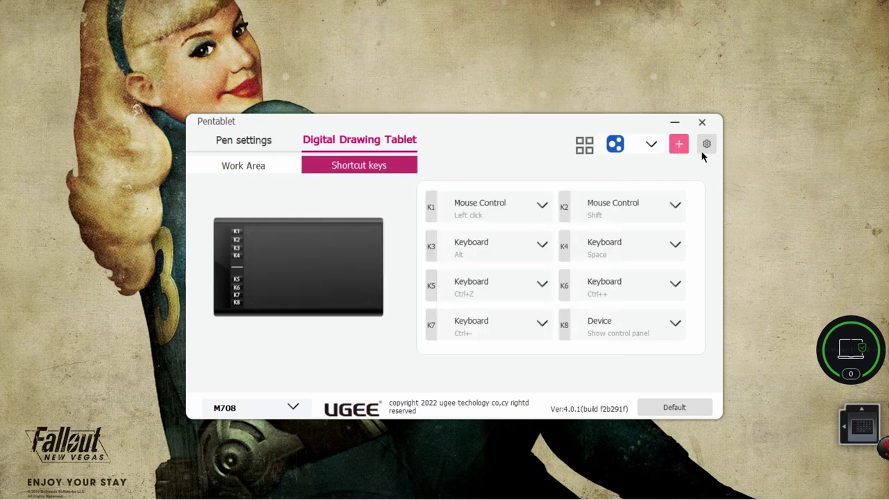
click(706, 144)
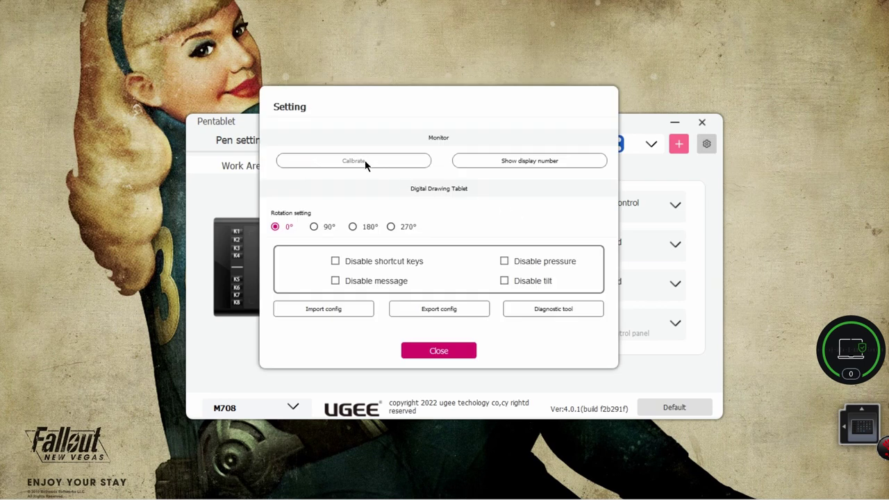
click(503, 163)
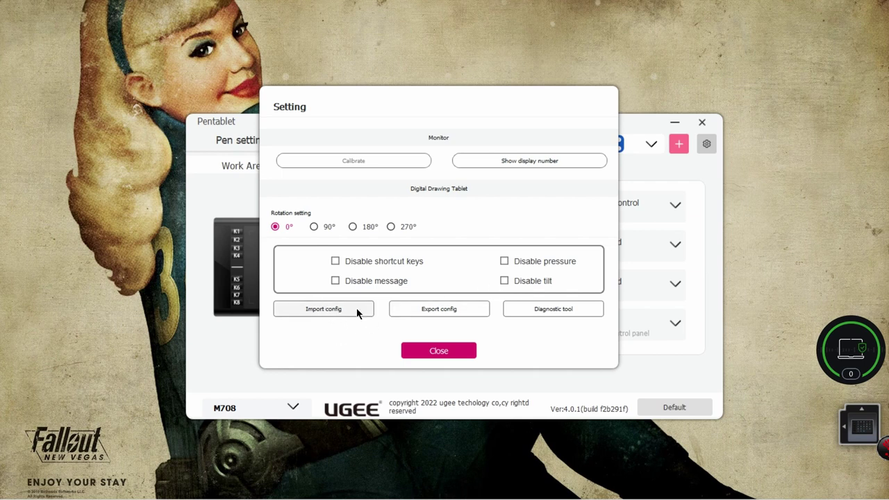
click(435, 352)
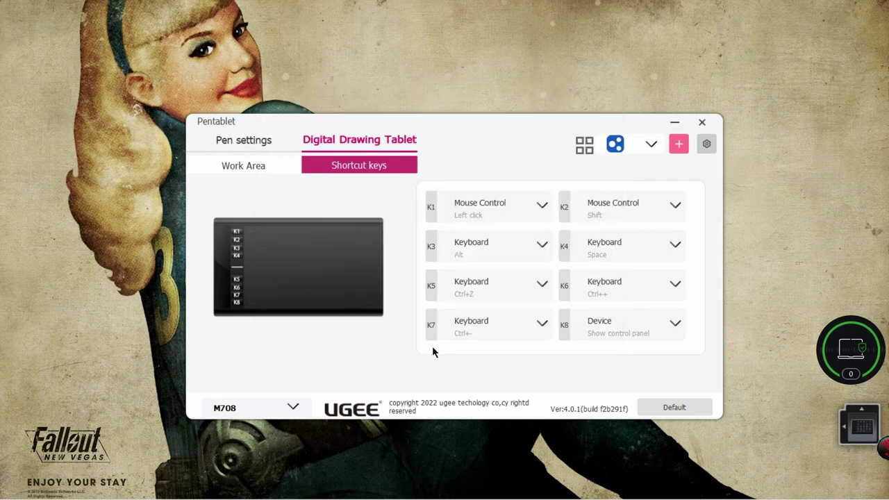
Step: In Pen settings, try Windows Ink and then switch the pen back to Mouse mode
click(264, 165)
click(243, 139)
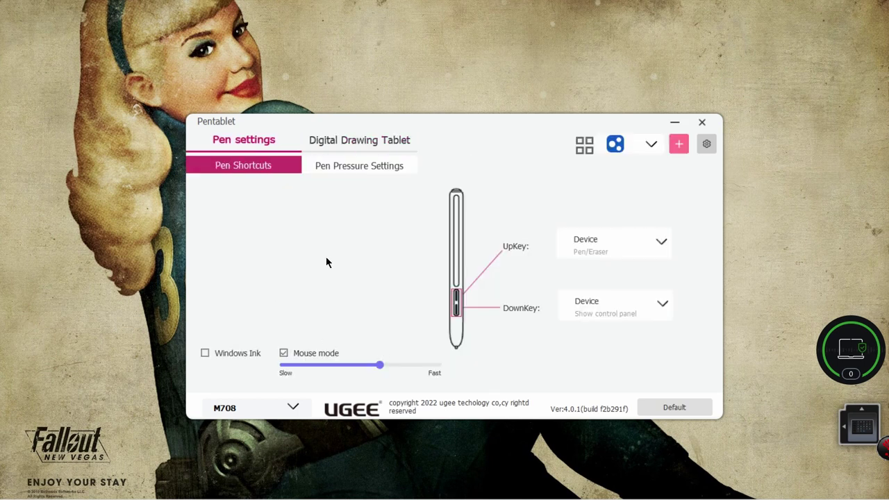
click(205, 353)
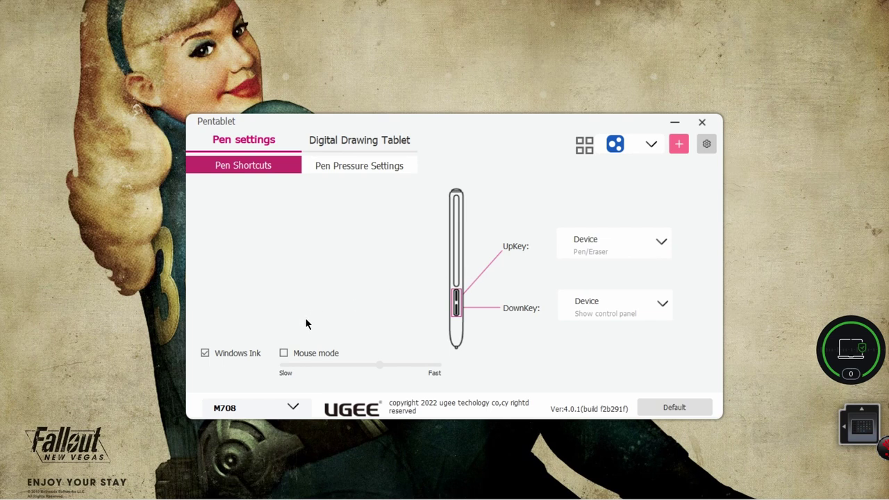
click(284, 353)
Step: Set the mouse mode speed slider midway between Slow and Fast
drag(380, 364, 437, 365)
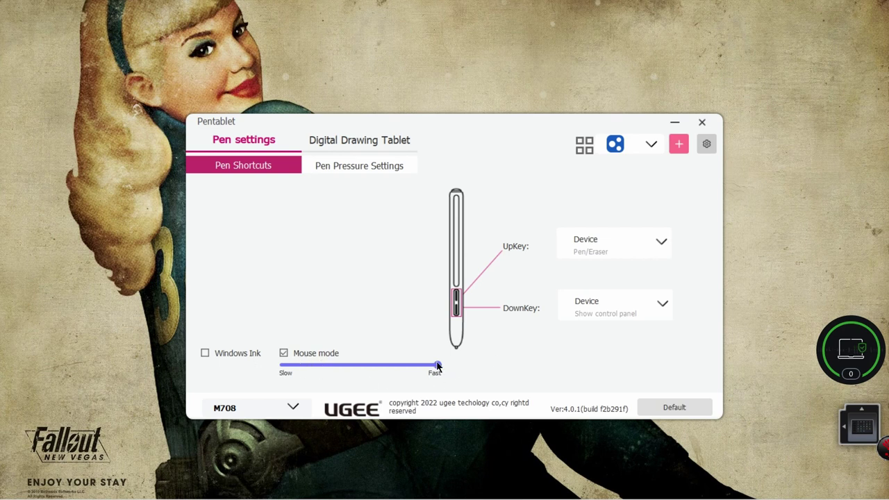
drag(438, 366, 254, 369)
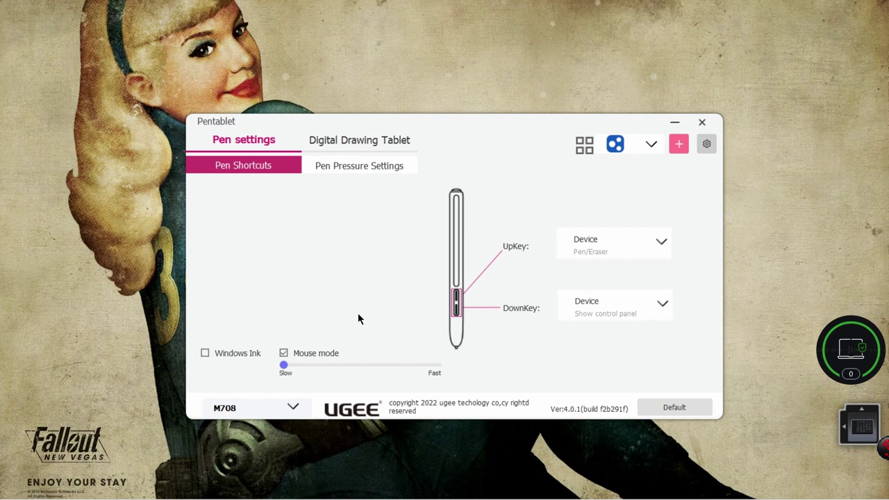
drag(283, 365, 361, 367)
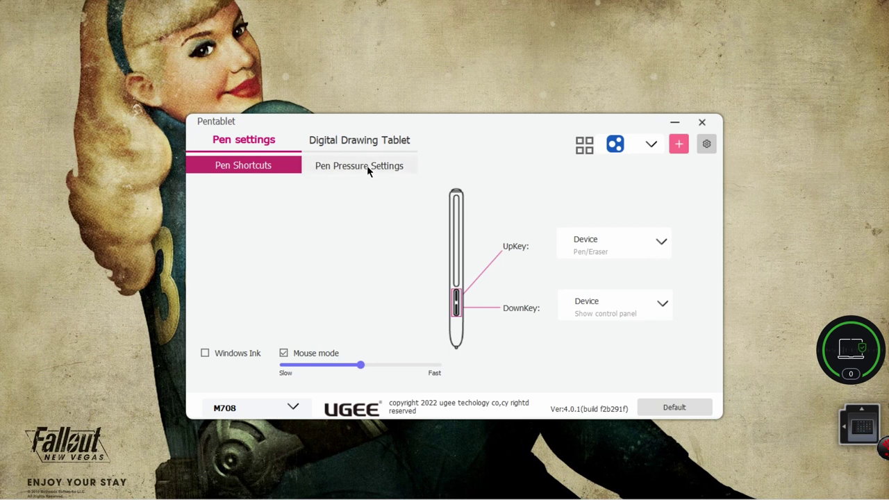
Step: Open the driver's Setting page and run the Diagnostic tool showing the M708 and driver Ver:4.0.1
click(391, 142)
click(706, 144)
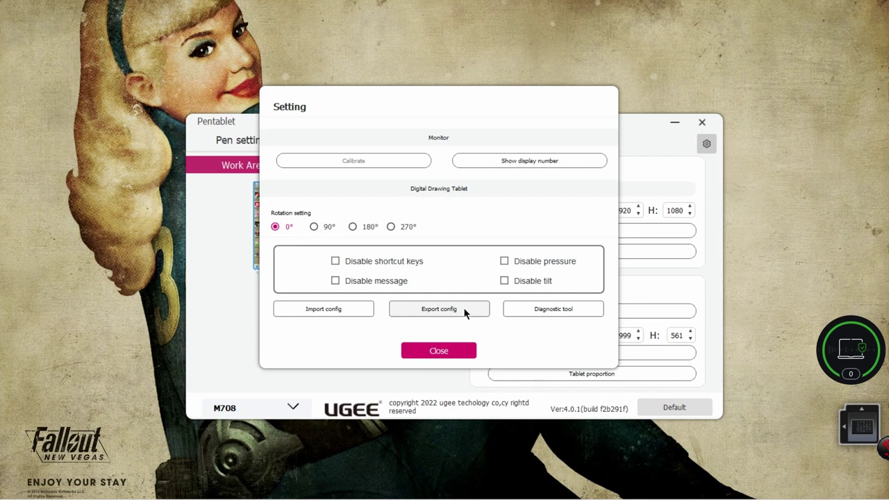
click(548, 312)
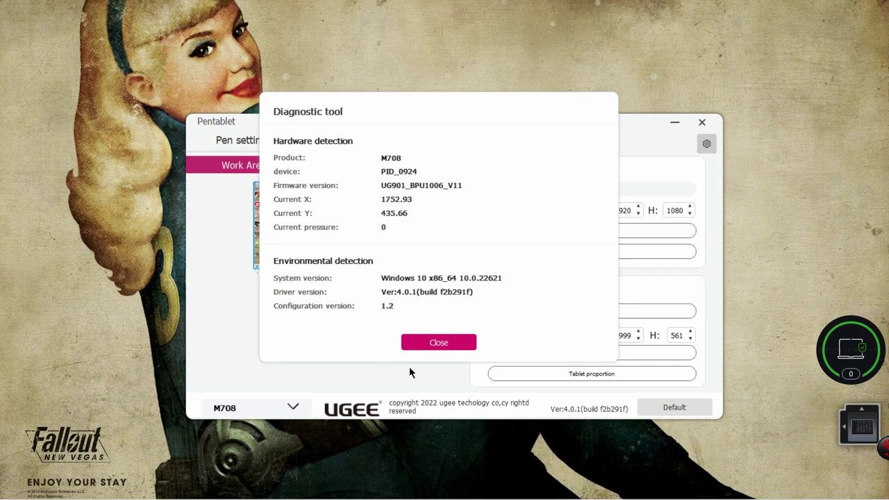
Step: Dismiss the diagnostic info, flatten the pen pressure curve toward linear, and show the K1–K8 shortcut assignments
click(433, 342)
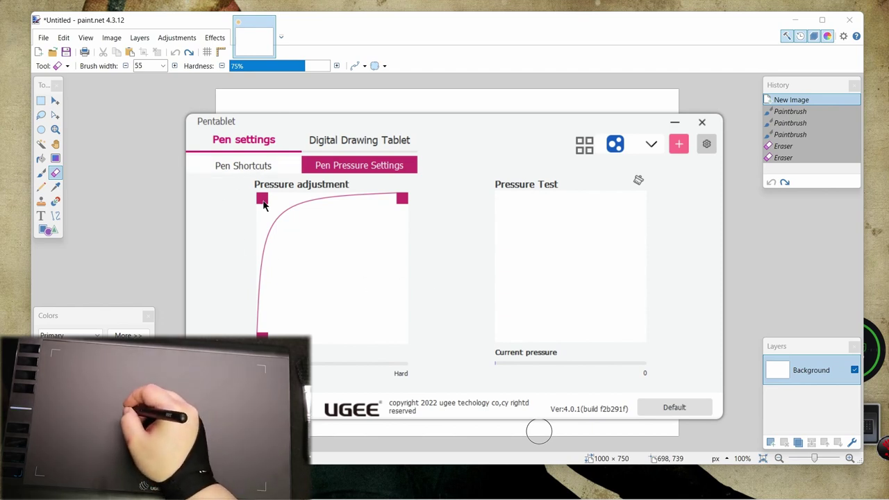
drag(326, 202, 331, 264)
click(240, 166)
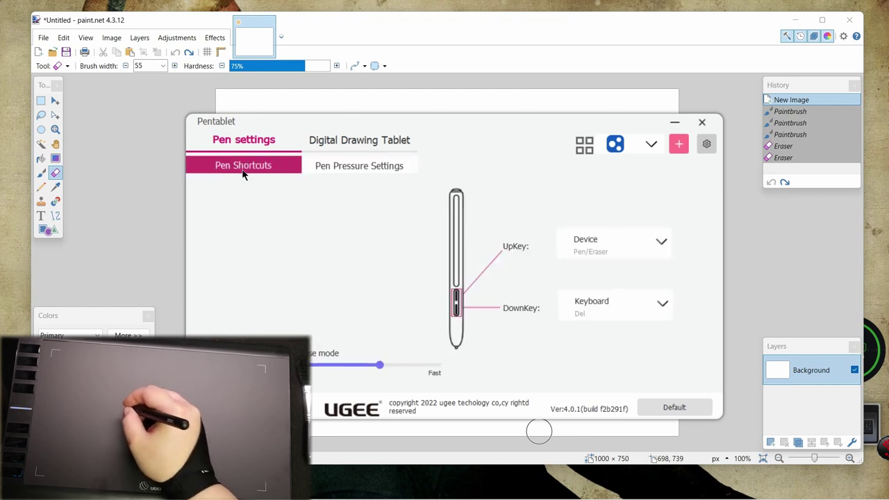
click(336, 142)
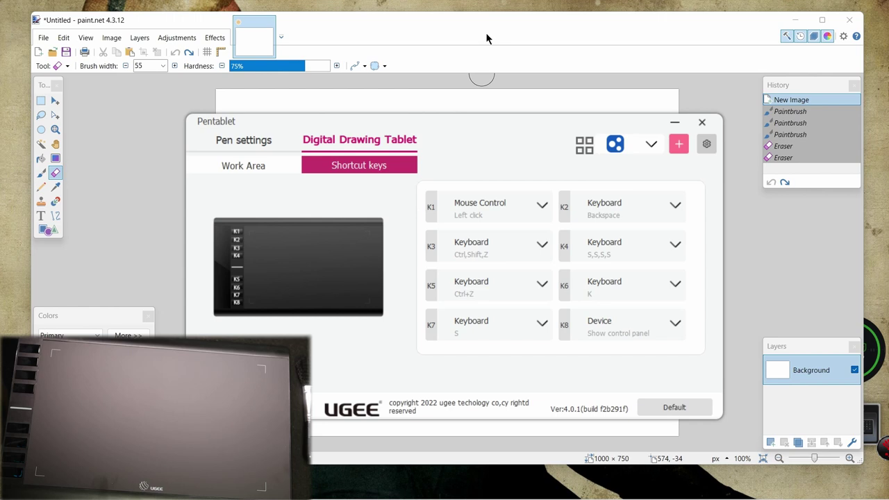
Step: Close the tablet settings and set the paint.net brush width to 25
key(Escape)
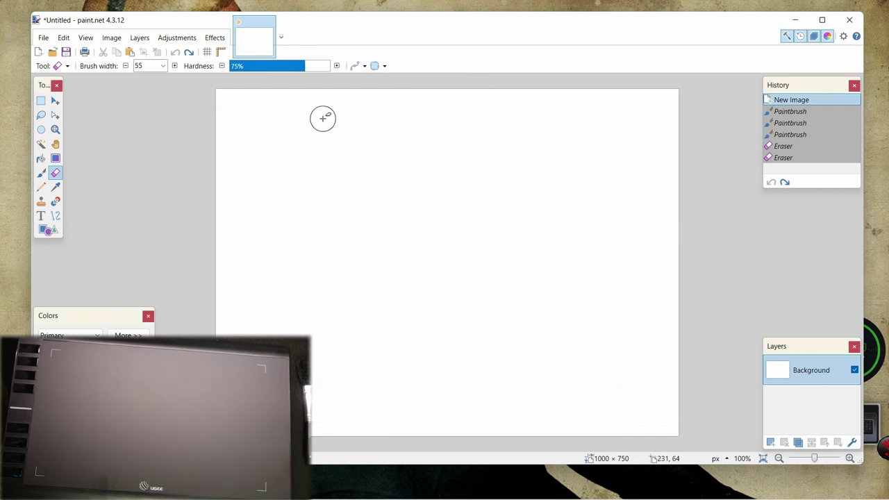
click(164, 66)
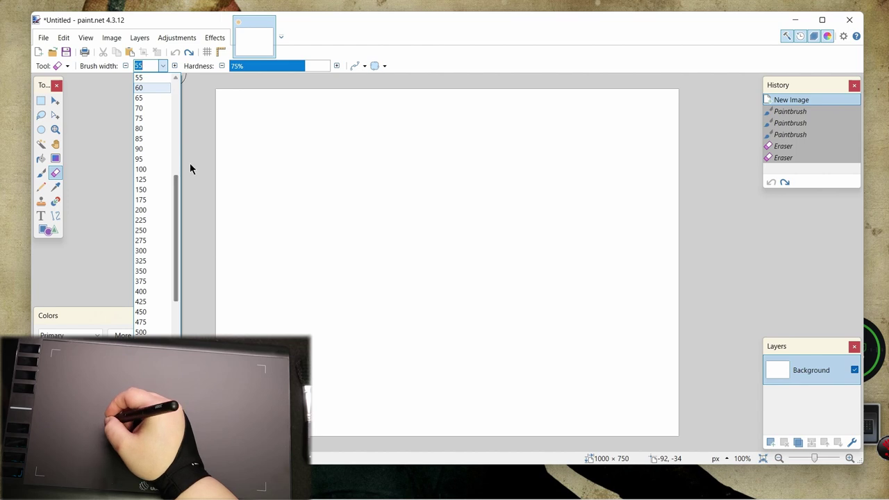
text(25)
key(Return)
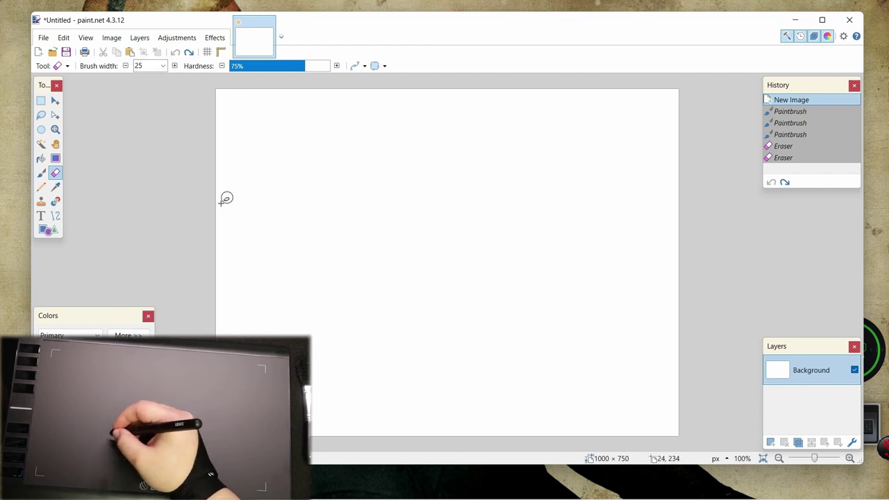
Step: Erase a test letter G on the canvas, then undo both eraser strokes
mouse_move(308, 113)
mouse_down()
mouse_move(235, 190)
mouse_move(297, 208)
mouse_up()
mouse_move(255, 186)
mouse_down()
mouse_move(278, 178)
mouse_move(327, 240)
mouse_up()
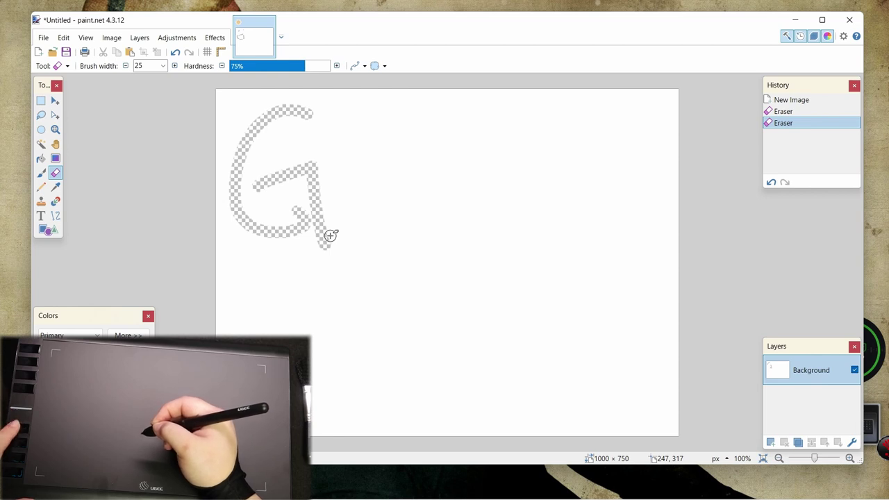
key(ctrl+z)
key(ctrl+z)
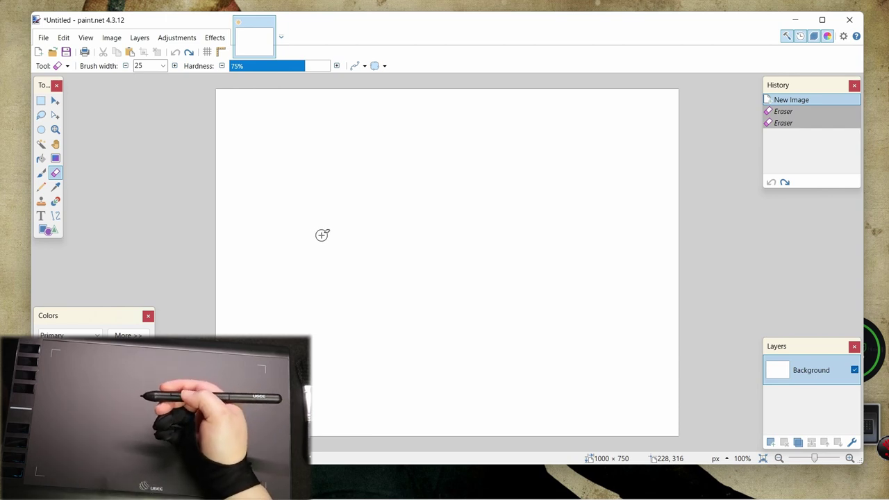
Step: Test the E and Delete tablet shortcut keys, erase a test squiggle, and undo it
key(e)
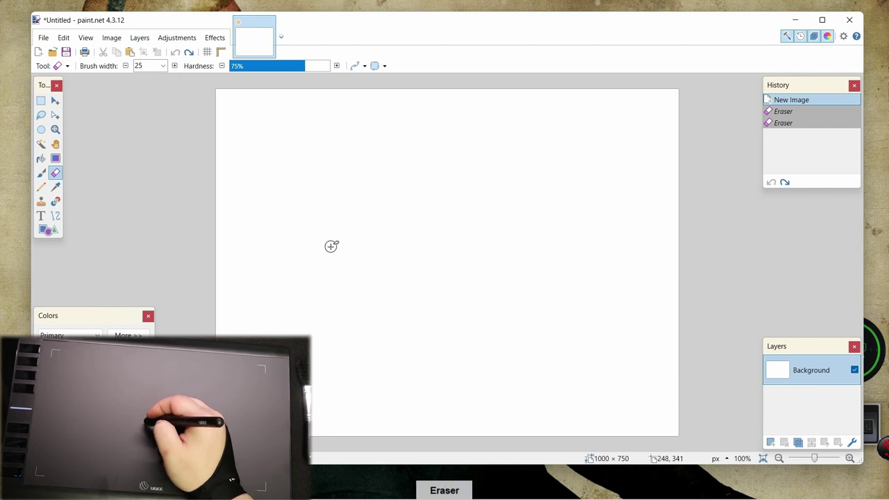
key(Delete)
key(e)
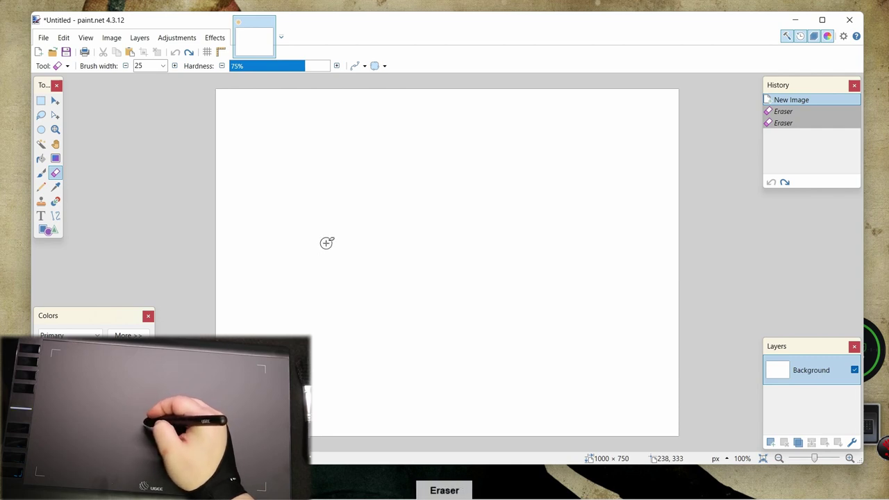
mouse_move(338, 215)
mouse_down()
mouse_move(354, 253)
mouse_move(369, 250)
mouse_move(369, 236)
mouse_move(407, 233)
mouse_move(480, 248)
mouse_move(562, 241)
mouse_up()
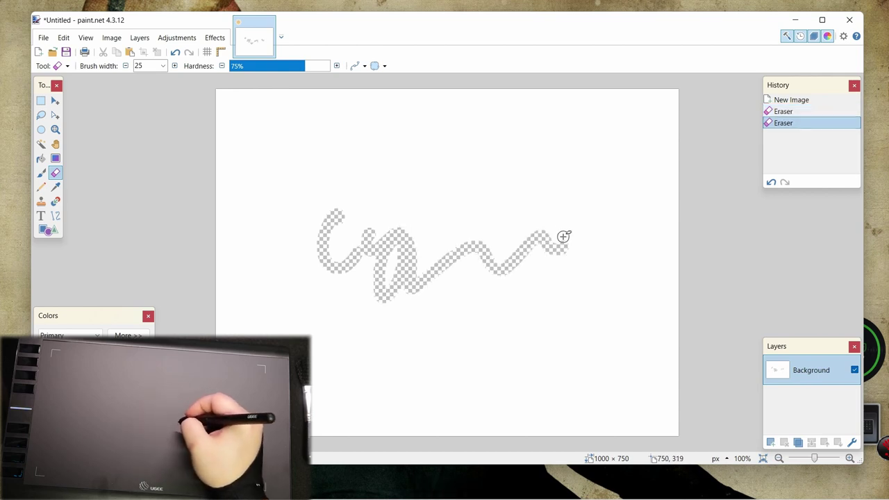
key(ctrl+z)
key(ctrl+z)
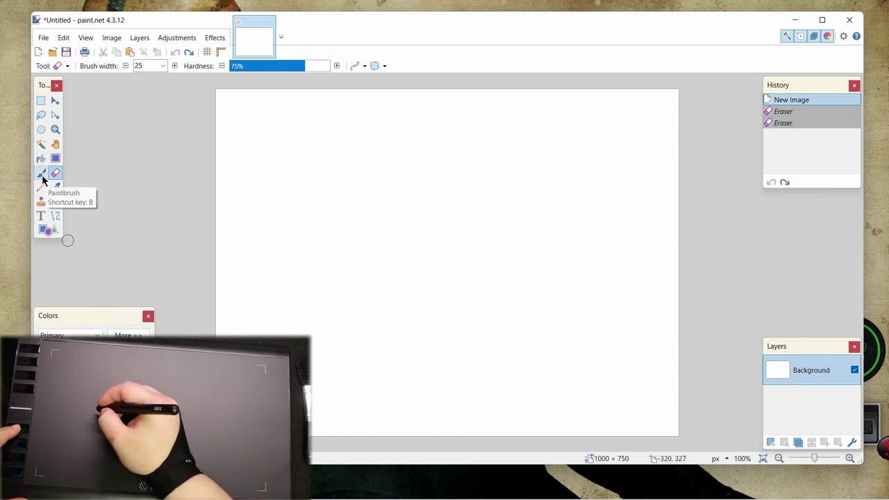
Step: With the Paintbrush, handwrite 'Gen 2' in black strokes on the canvas
click(41, 174)
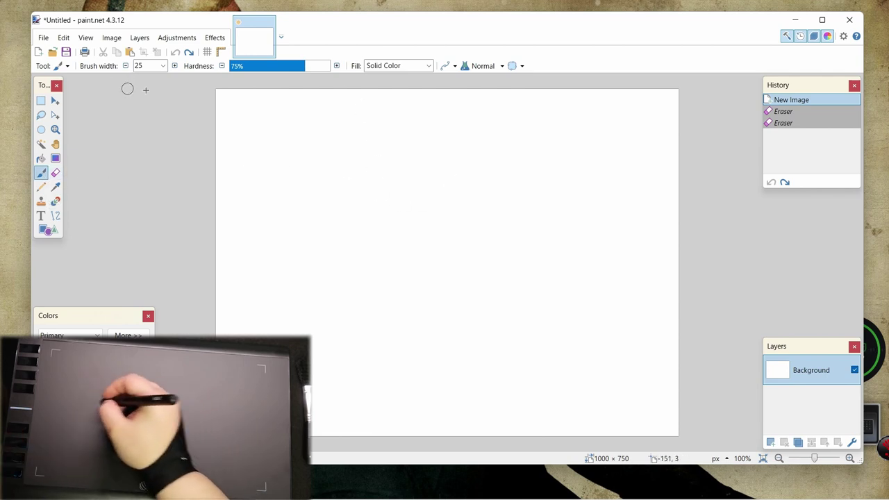
mouse_move(288, 148)
mouse_down()
mouse_move(278, 243)
mouse_move(306, 212)
mouse_up()
mouse_move(250, 207)
mouse_down()
mouse_move(330, 170)
mouse_move(333, 270)
mouse_up()
mouse_move(348, 209)
mouse_down()
mouse_move(376, 197)
mouse_move(376, 243)
mouse_move(406, 237)
mouse_up()
mouse_move(413, 179)
mouse_down()
mouse_move(425, 180)
mouse_move(457, 229)
mouse_up()
mouse_move(492, 148)
mouse_down()
mouse_move(505, 218)
mouse_move(554, 216)
mouse_up()
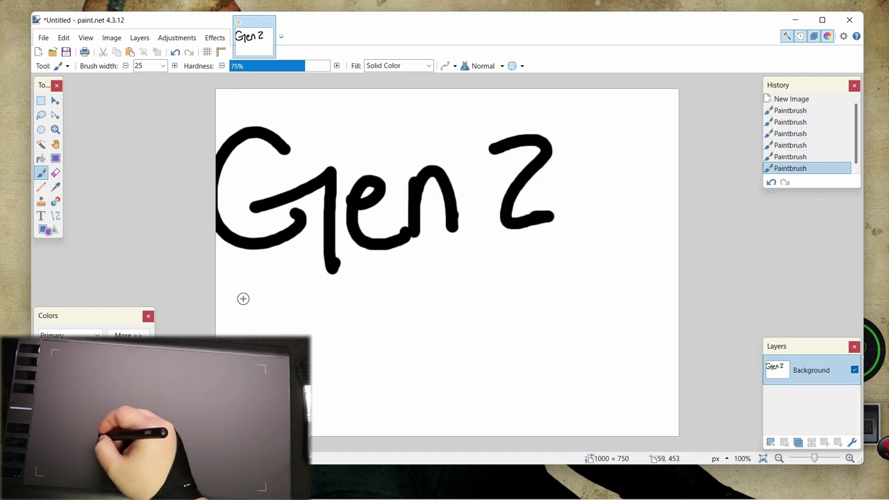
Step: Handwrite 'Reviews' below it and paint a wavy line underneath
mouse_move(239, 281)
mouse_down()
mouse_move(245, 334)
mouse_move(256, 314)
mouse_move(354, 344)
mouse_move(362, 334)
mouse_up()
mouse_move(349, 284)
mouse_down()
mouse_move(387, 329)
mouse_move(408, 276)
mouse_up()
drag(418, 292, 422, 335)
click(415, 273)
drag(425, 301, 460, 294)
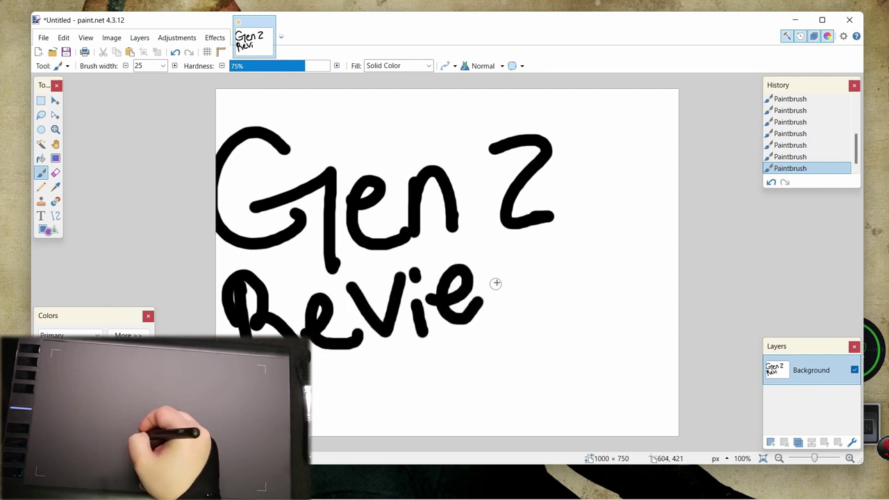
mouse_move(493, 265)
mouse_down()
mouse_move(529, 277)
mouse_move(566, 240)
mouse_up()
mouse_move(603, 217)
mouse_down()
mouse_move(629, 274)
mouse_move(594, 279)
mouse_up()
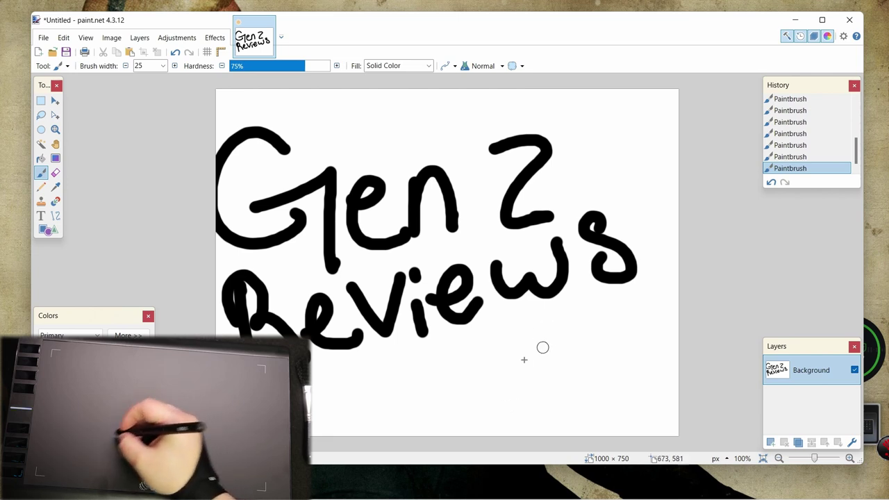
mouse_move(323, 425)
mouse_down()
mouse_move(405, 367)
mouse_move(491, 384)
mouse_move(616, 357)
mouse_move(707, 358)
mouse_up()
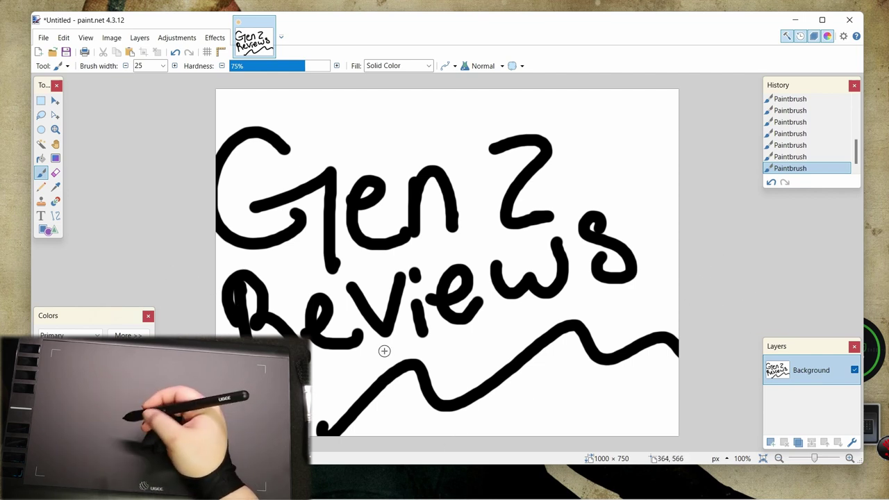
Step: Test the Delete and E shortcut keys, painting a thick blob onto the wavy stroke
key(Delete)
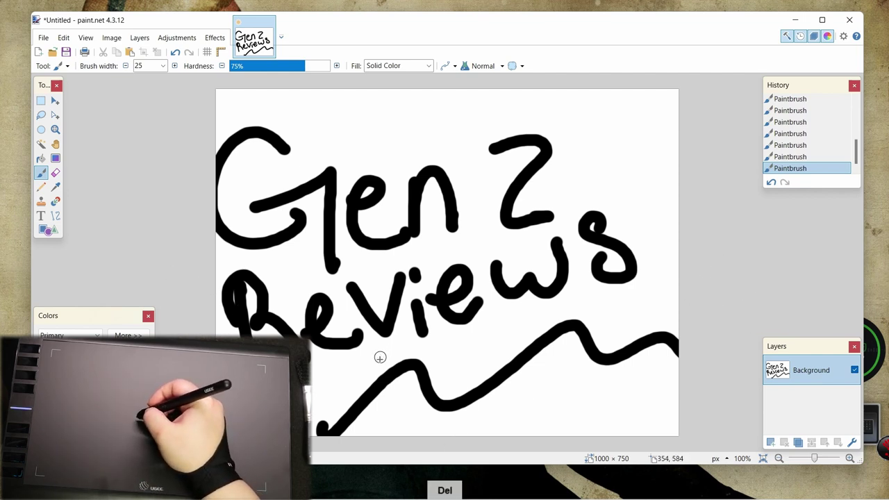
key(e)
drag(370, 360, 373, 373)
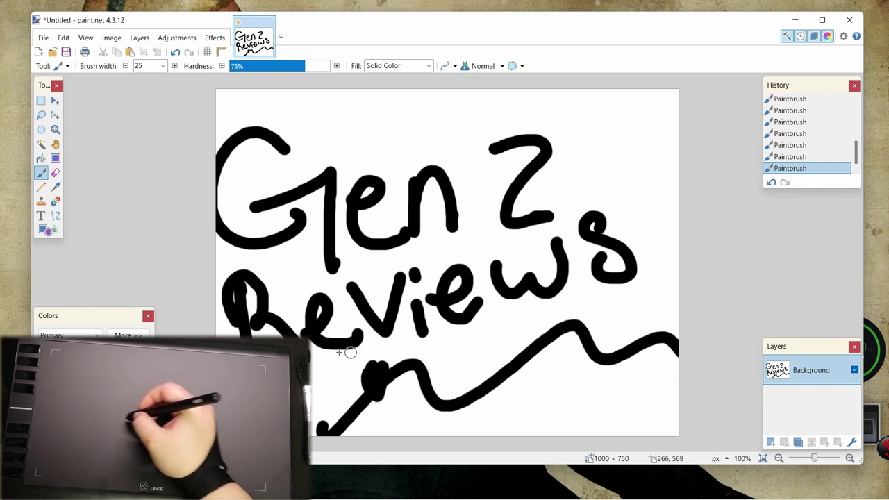
Step: Set the Eraser width to 125, erase a wide diagonal swath, and undo it
click(56, 174)
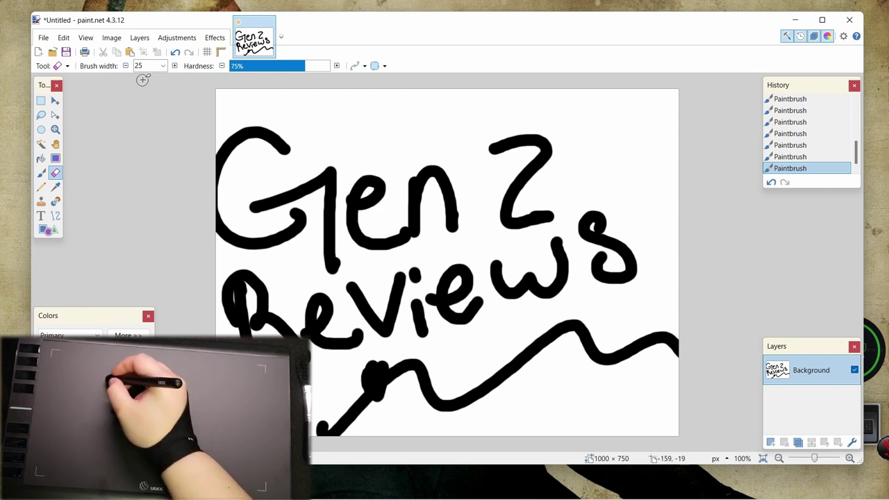
click(163, 65)
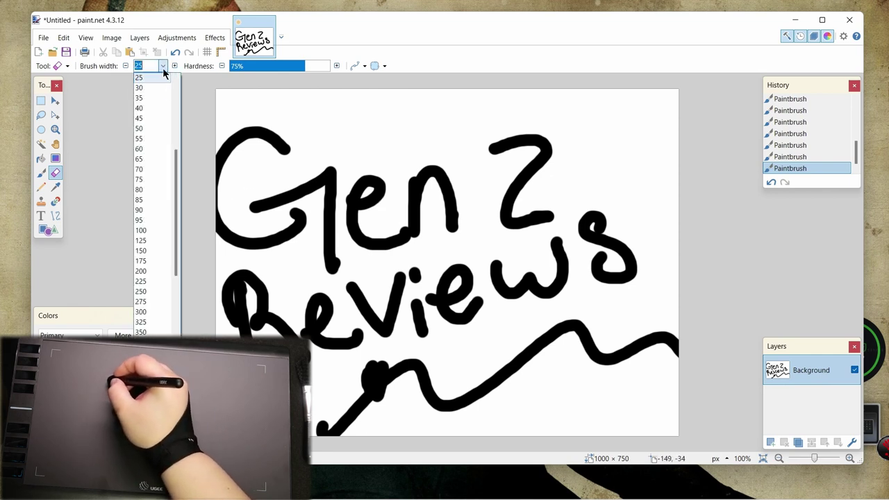
click(162, 241)
mouse_move(444, 179)
mouse_down()
mouse_move(292, 201)
mouse_move(250, 118)
mouse_move(465, 125)
mouse_move(427, 268)
mouse_move(445, 361)
mouse_move(690, 334)
mouse_move(722, 320)
mouse_up()
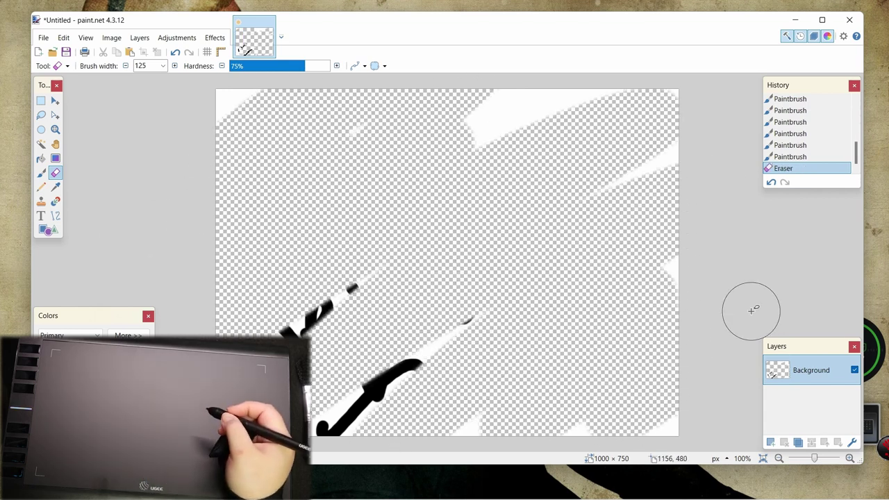
key(ctrl+z)
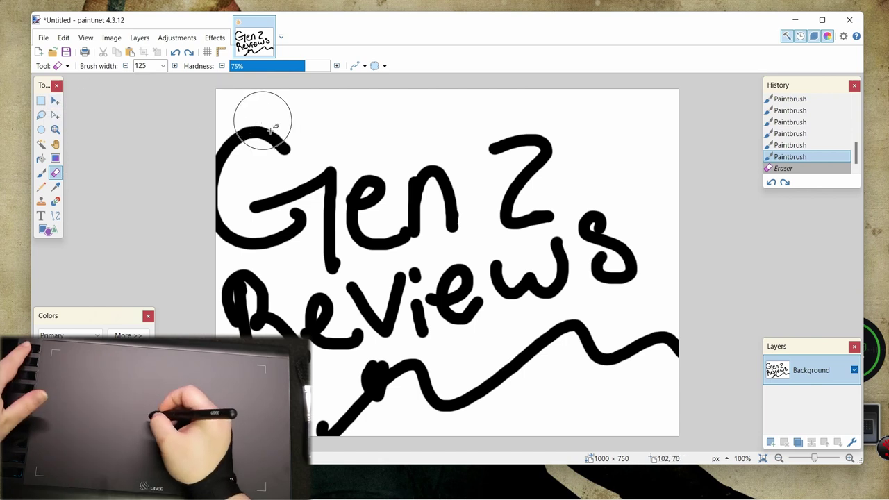
Step: Erase a patch and a looping area through the lettering, then undo both with Ctrl+Z and Backspace
click(284, 160)
mouse_move(287, 160)
mouse_down()
mouse_move(278, 167)
mouse_move(417, 208)
mouse_move(417, 389)
mouse_move(450, 232)
mouse_move(464, 278)
mouse_move(500, 181)
mouse_move(665, 232)
mouse_move(506, 260)
mouse_move(596, 377)
mouse_move(426, 407)
mouse_move(565, 337)
mouse_up()
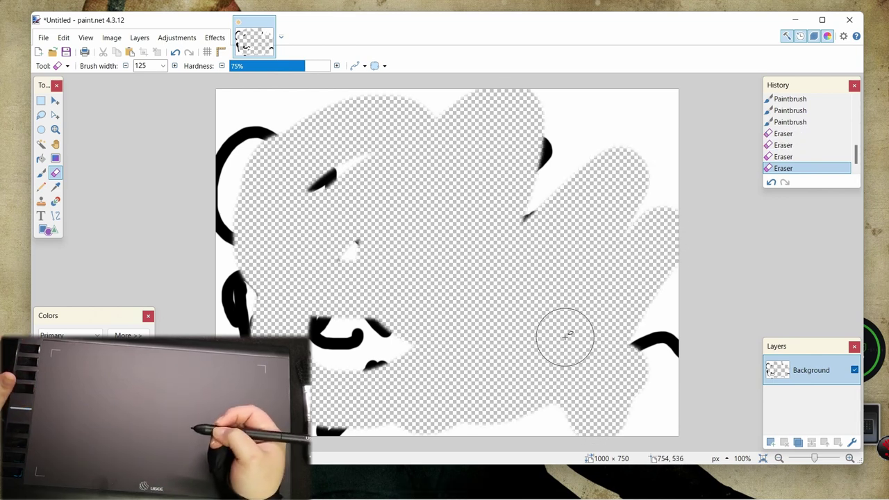
key(ctrl+z)
key(ctrl+z)
key(ctrl+z)
key(ctrl+z)
key(BackSpace)
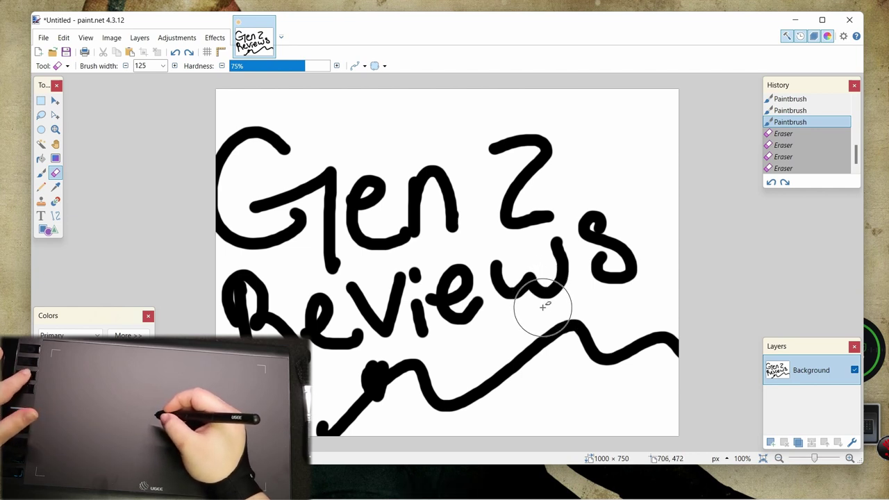
key(ctrl+shift+z)
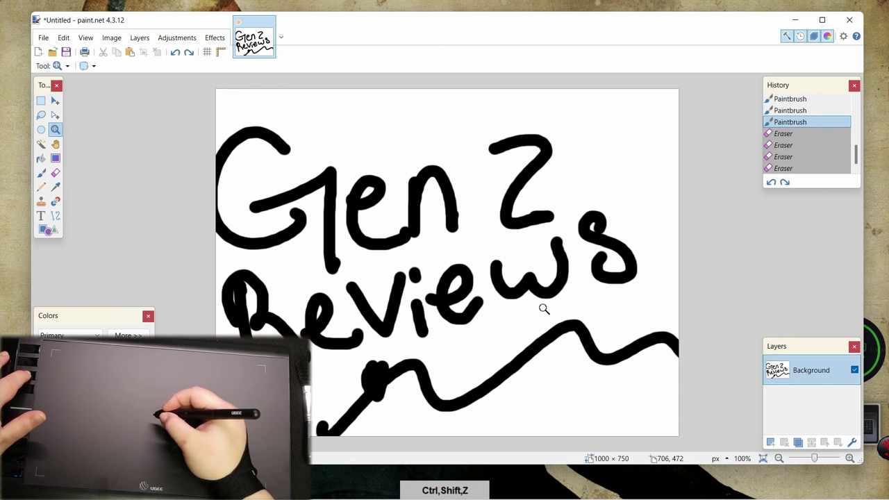
Step: Zoom in on the 'Gen 2 Reviews' lettering to 150%, then switch to the Magic Wand
click(496, 273)
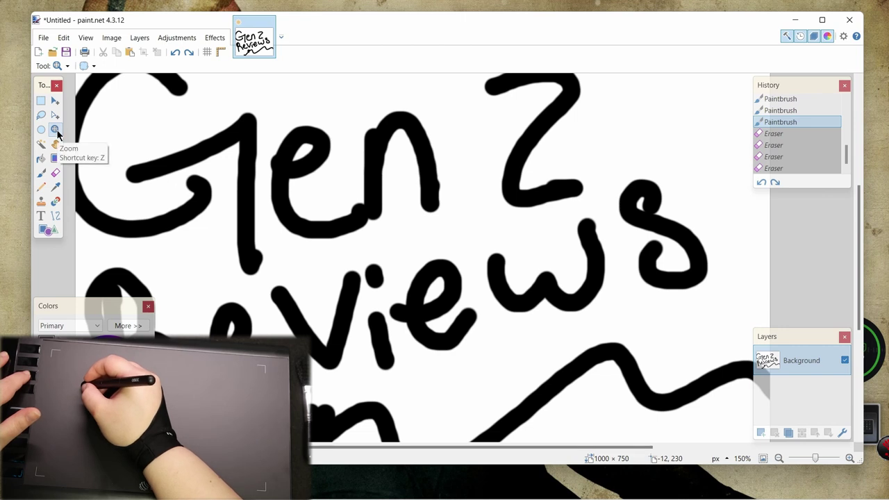
key(ctrl+shift+z)
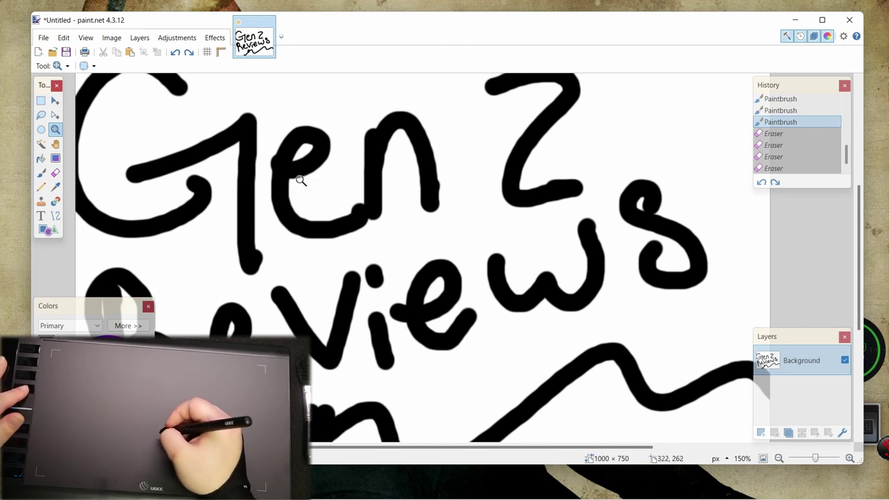
key(s)
key(s)
key(s)
key(s)
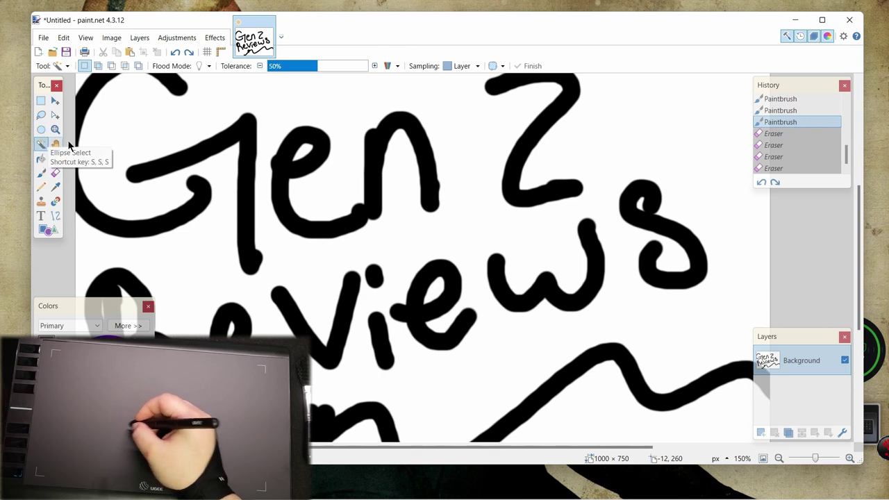
Step: Delete the G's top stroke via Magic Wand, then revert to the earlier Paintbrush history step
click(247, 132)
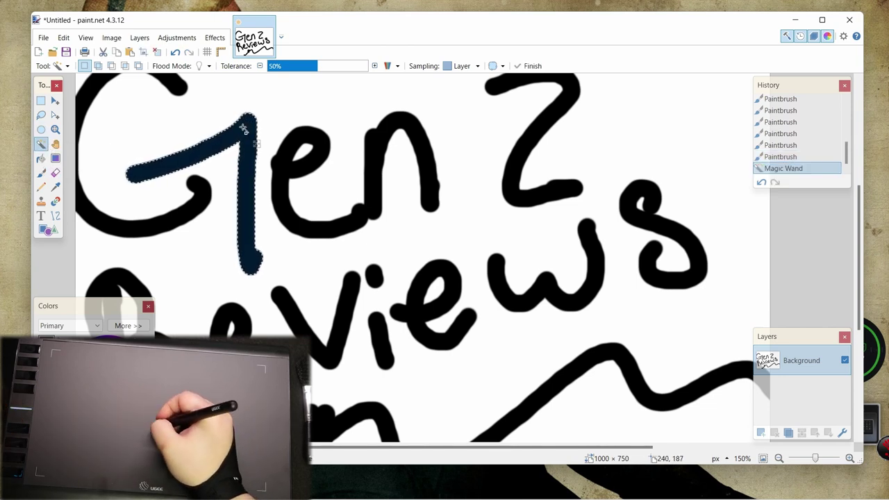
key(Delete)
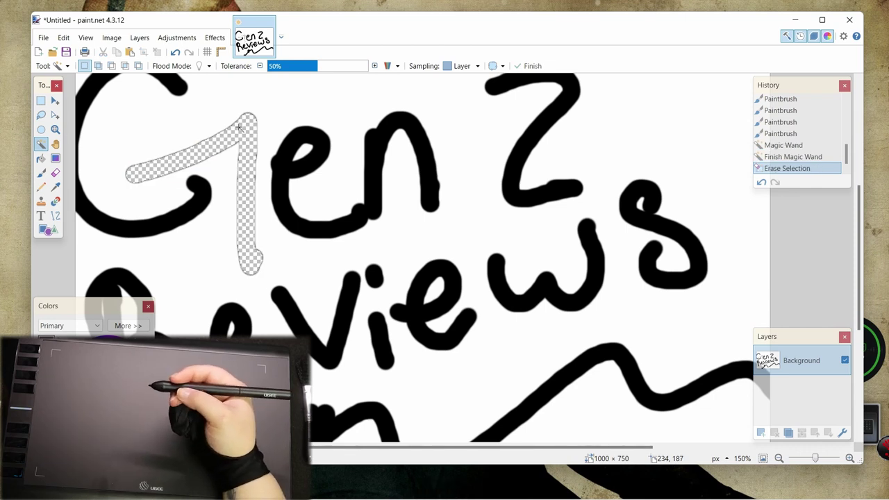
click(780, 110)
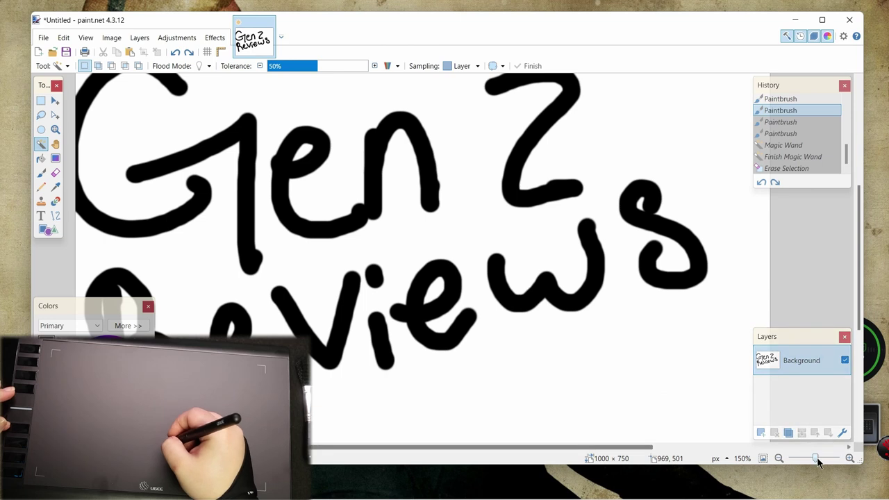
Step: Zoom out to the whole canvas and switch tools with the K and S shortcuts
drag(816, 459, 813, 460)
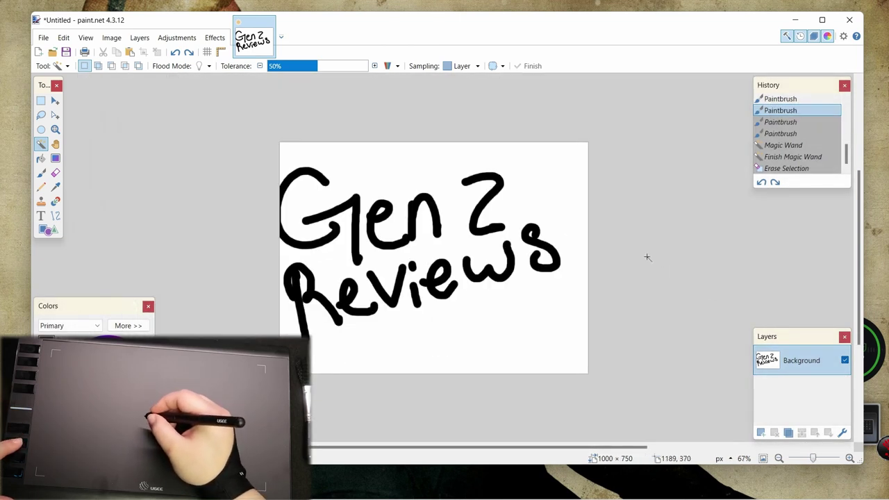
key(k)
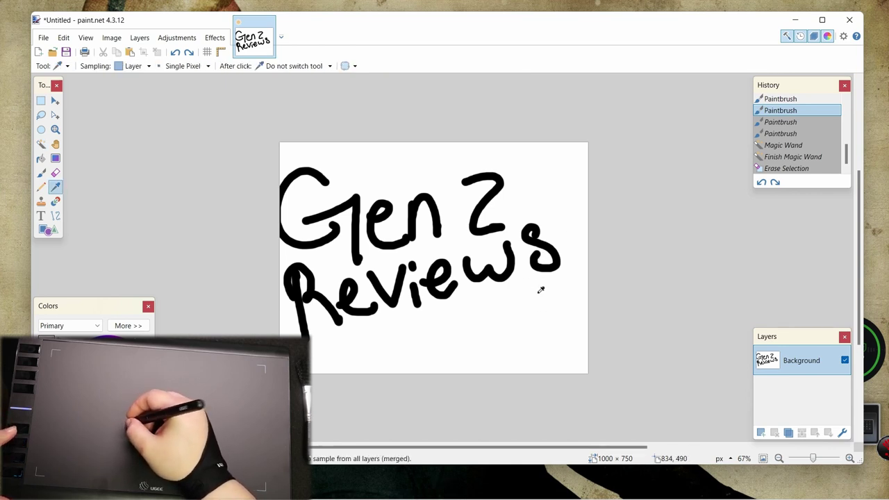
key(s)
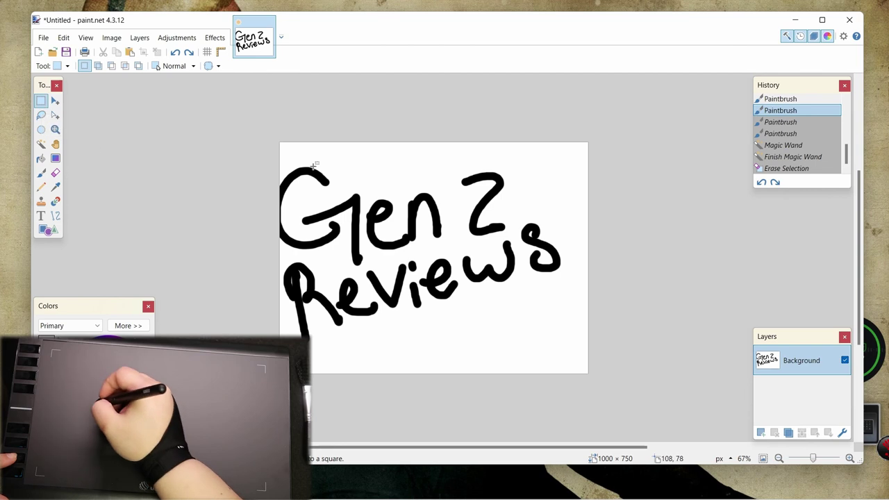
Step: Delete a rectangle covering most of the lettering, undo it, and press the K tablet key
drag(313, 169, 624, 391)
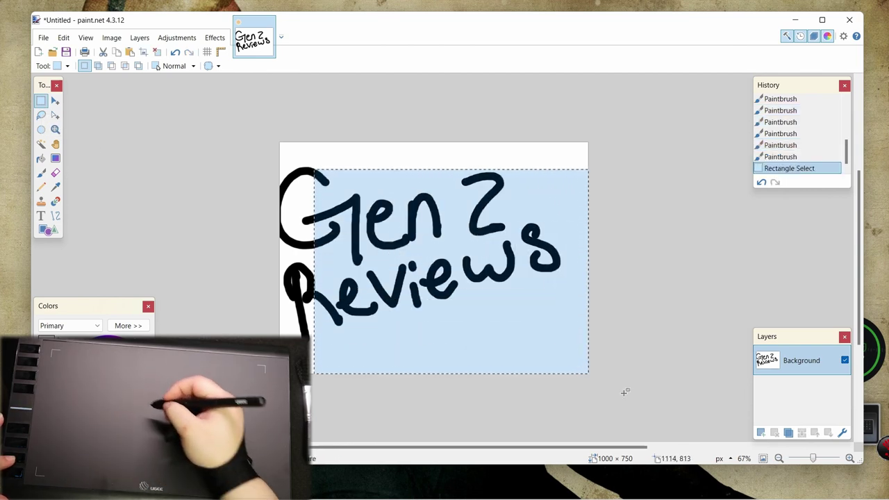
key(Delete)
key(ctrl+z)
key(k)
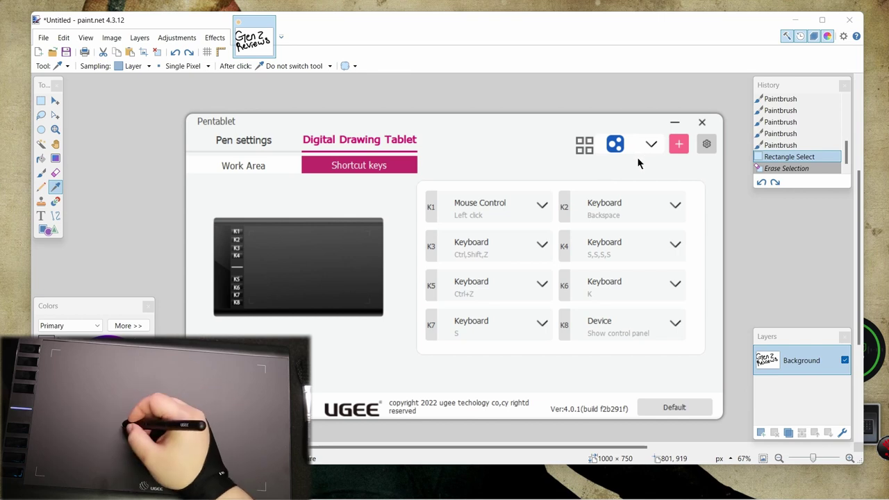
Step: Minimize Pentablet, then switch to Move Selected Pixels and shift the selected part of the drawing
click(674, 123)
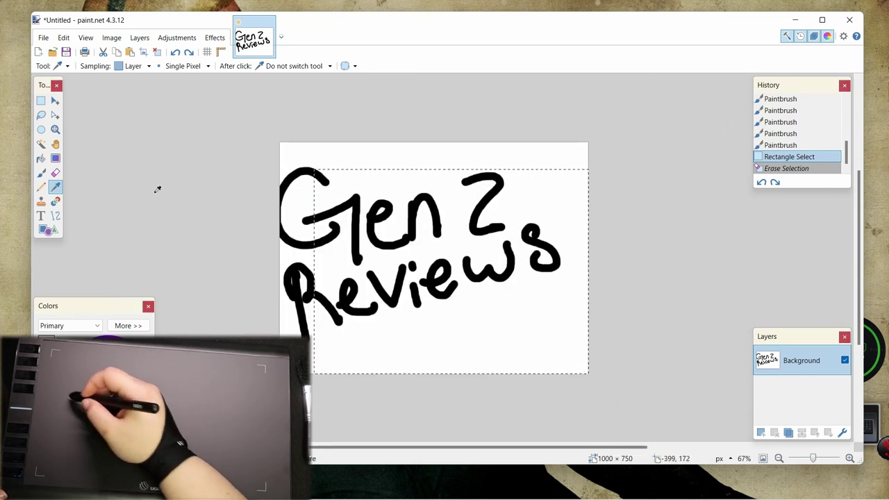
click(46, 170)
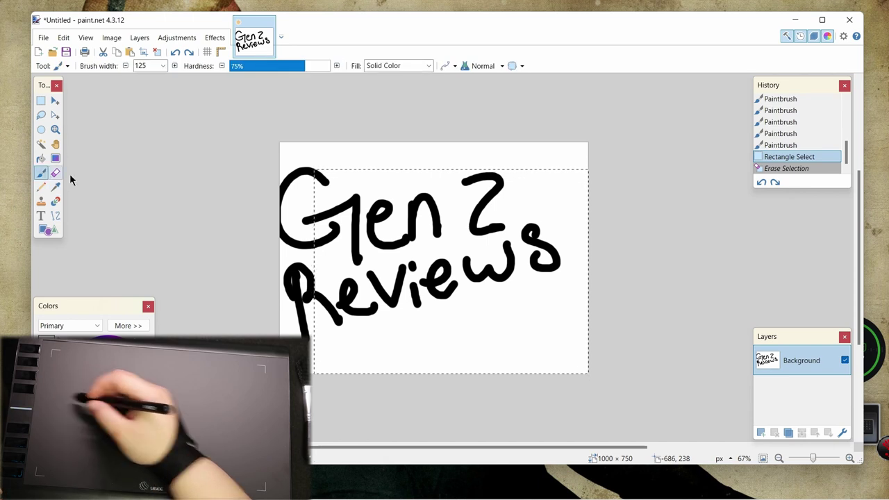
click(55, 100)
drag(181, 147, 141, 176)
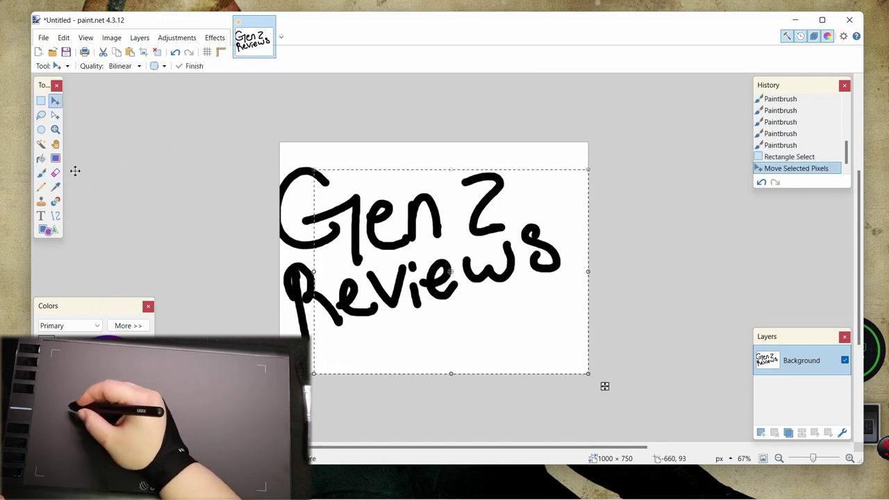